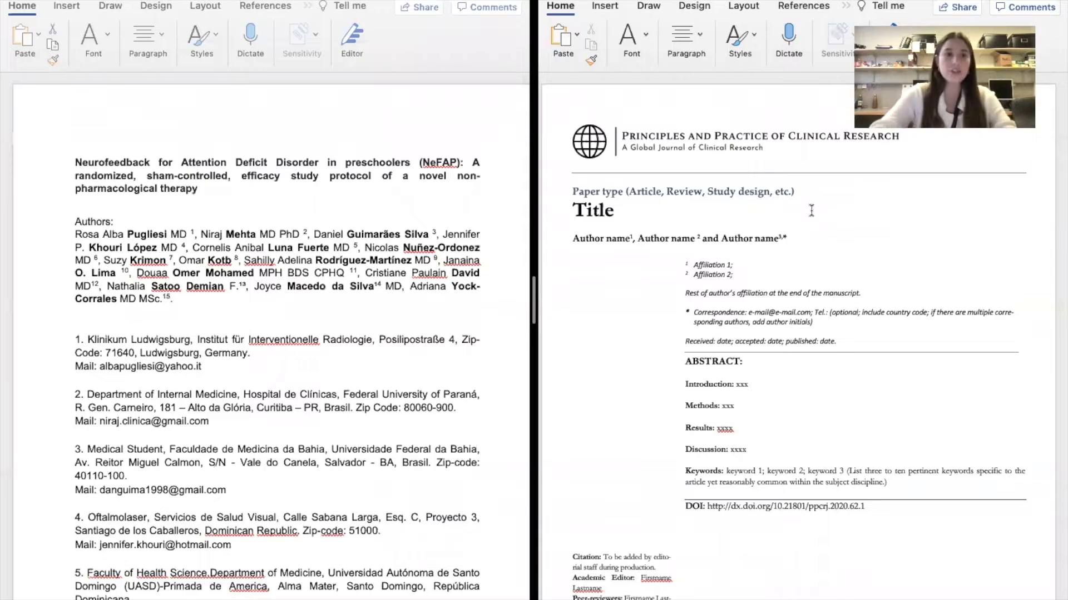
Replace the template's Title placeholder with the full title copied from the manuscript, pasted as text only
{"action": "scroll", "coordinate": [262, 392], "scroll_direction": "right", "scroll_amount": 1}
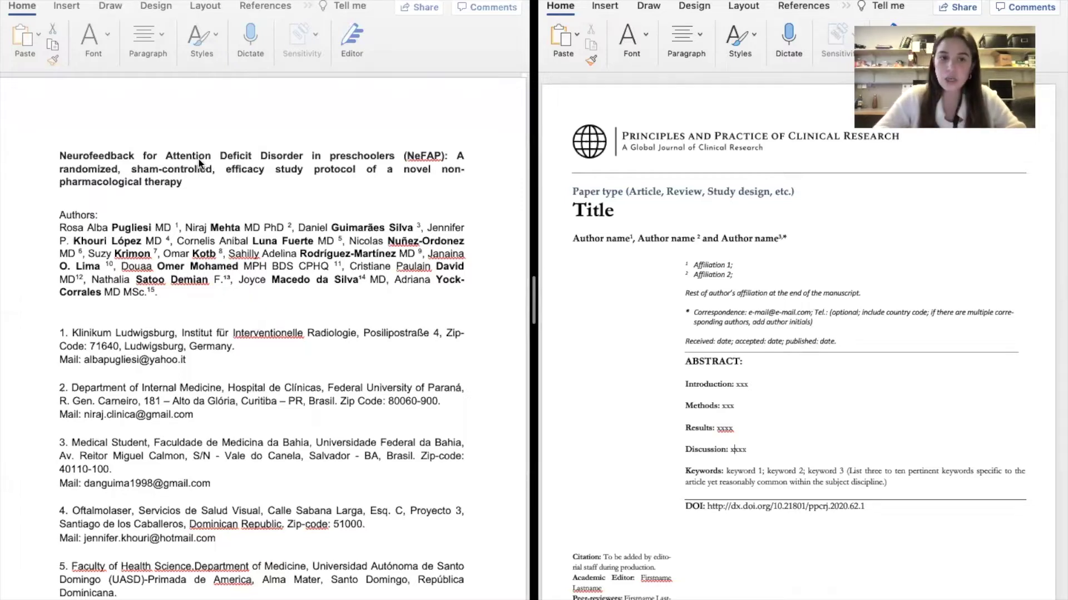
{"action": "left_click_drag", "start_coordinate": [90, 169], "coordinate": [61, 158]}
{"action": "key", "text": "cmd+c"}
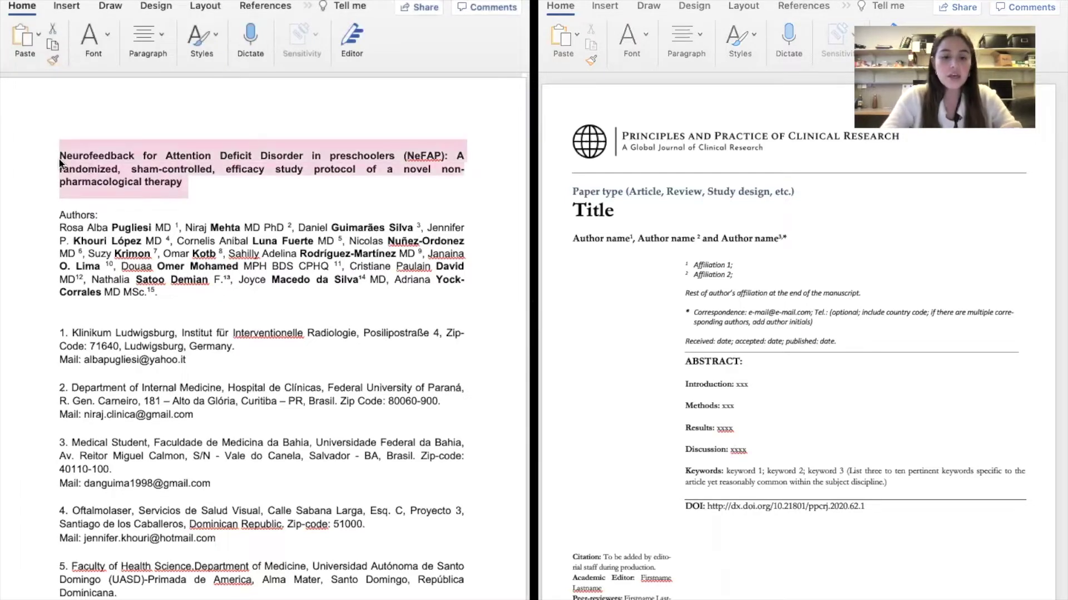
{"action": "left_click", "coordinate": [767, 250]}
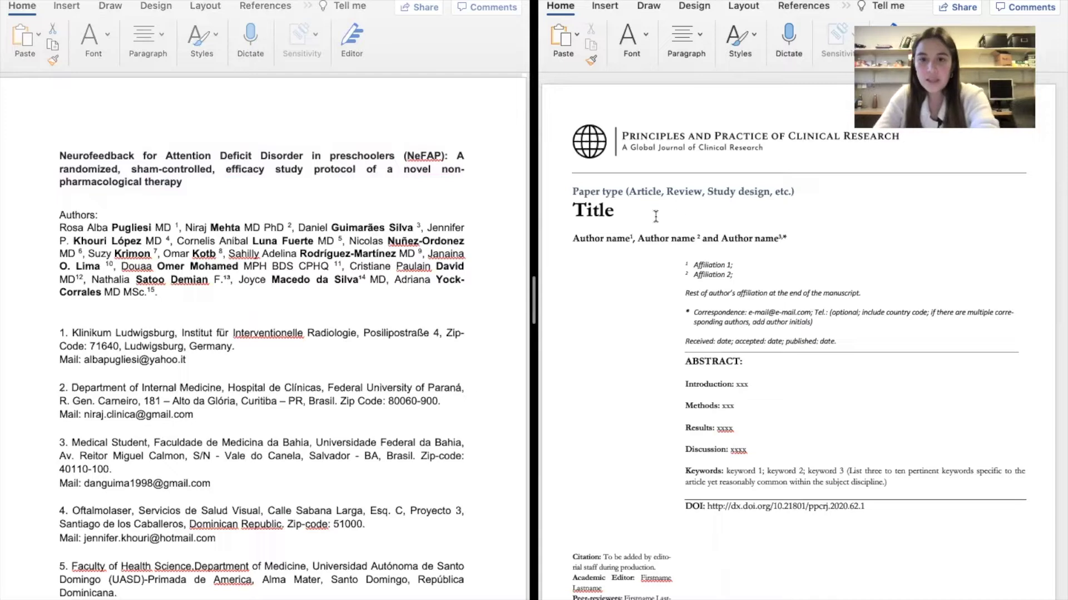
{"action": "left_click", "coordinate": [585, 210]}
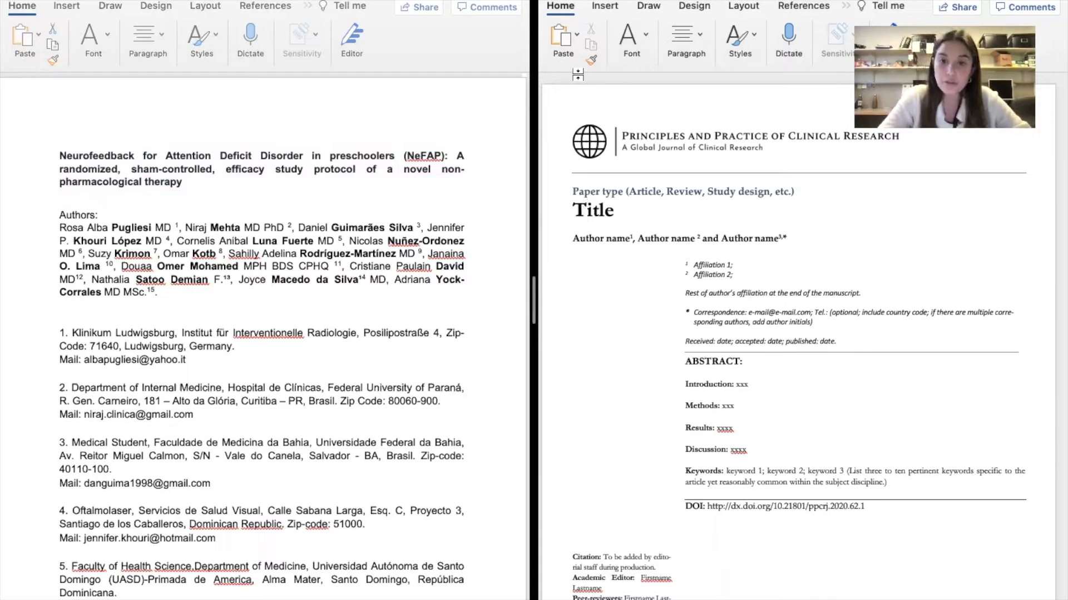
{"action": "left_click", "coordinate": [576, 35]}
{"action": "left_click", "coordinate": [579, 143]}
{"action": "left_click", "coordinate": [591, 210]}
{"action": "key", "text": "BackSpace"}
{"action": "key", "text": "BackSpace"}
{"action": "left_click", "coordinate": [780, 279]}
{"action": "key", "text": "BackSpace"}
{"action": "key", "text": "BackSpace"}
{"action": "key", "text": "BackSpace"}
{"action": "key", "text": "BackSpace"}
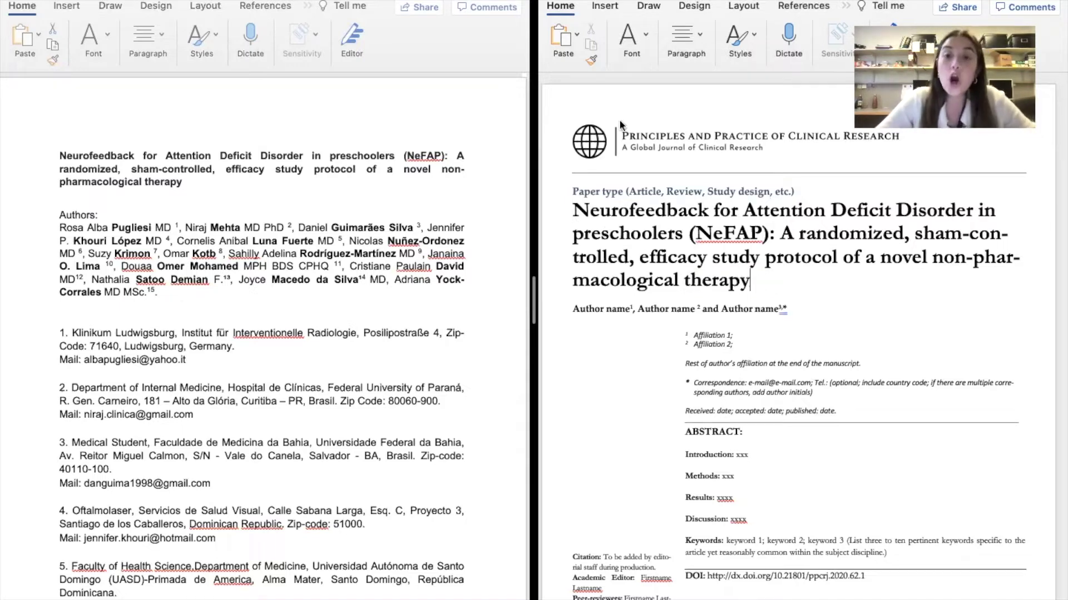
{"action": "left_click", "coordinate": [575, 40]}
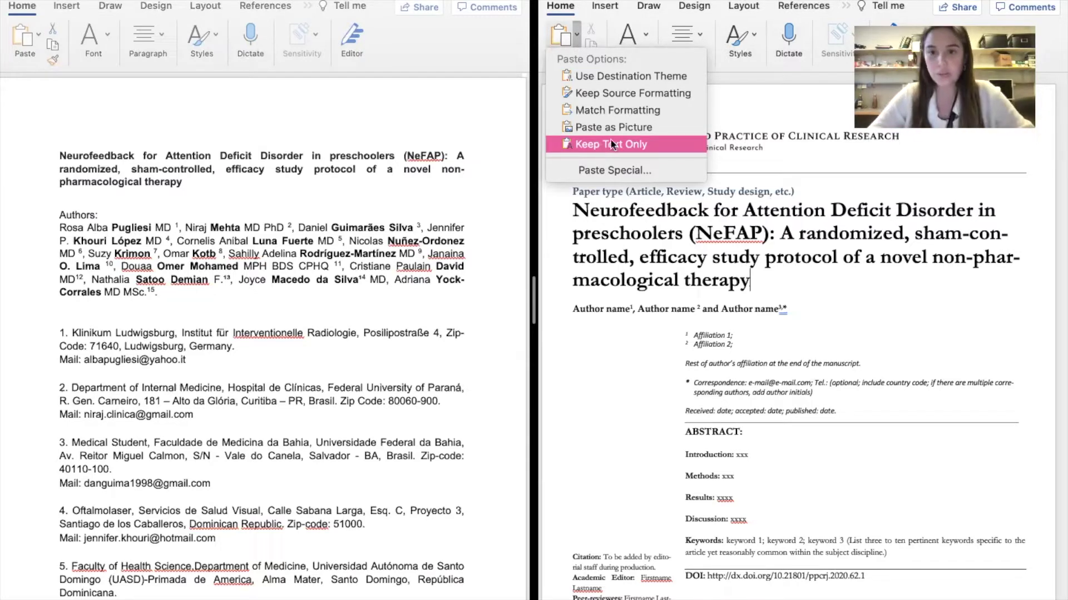
{"action": "left_click", "coordinate": [804, 300]}
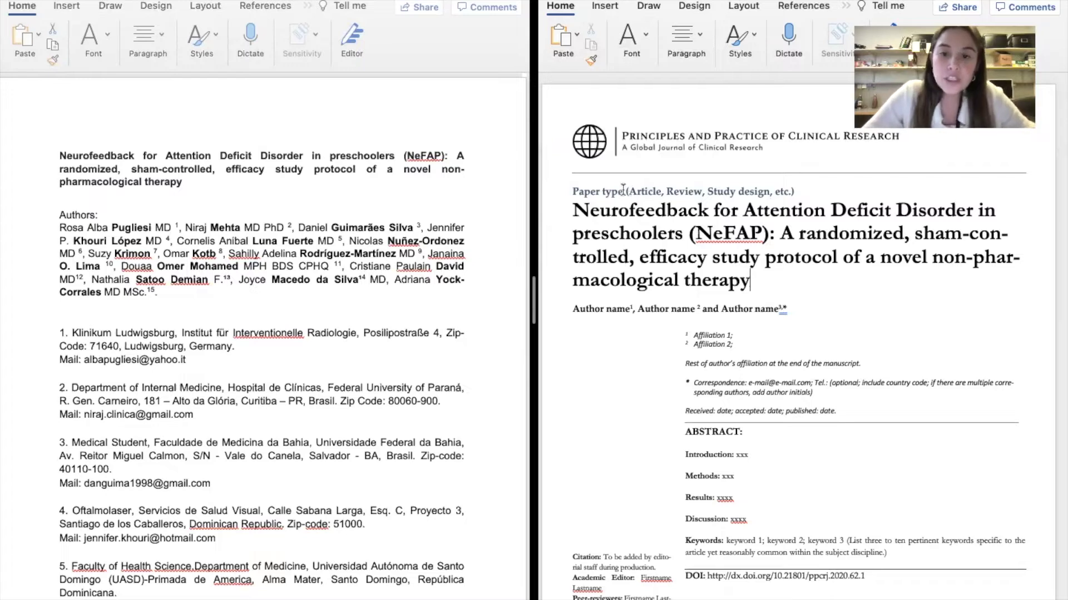
Reduce the template's paper type line above the title to just "Study design"
{"action": "left_click", "coordinate": [707, 191]}
{"action": "key", "text": "BackSpace"}
{"action": "key", "text": "BackSpace"}
{"action": "key", "text": "BackSpace"}
{"action": "key", "text": "BackSpace"}
{"action": "key", "text": "BackSpace"}
{"action": "key", "text": "BackSpace"}
{"action": "key", "text": "BackSpace"}
{"action": "key", "text": "BackSpace"}
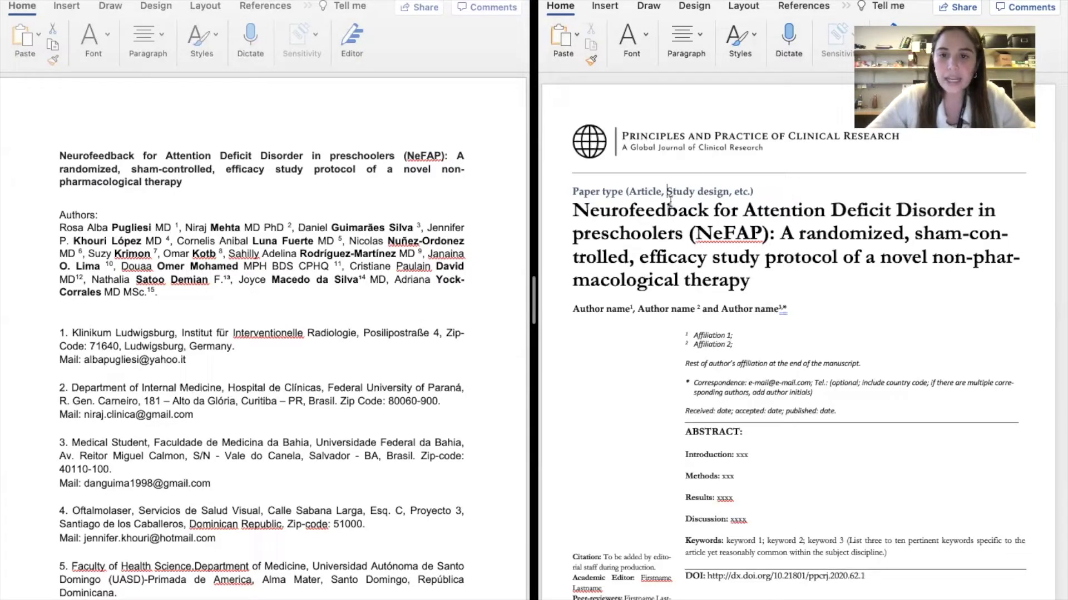
{"action": "left_click_drag", "start_coordinate": [666, 192], "coordinate": [586, 189]}
{"action": "key", "text": "BackSpace"}
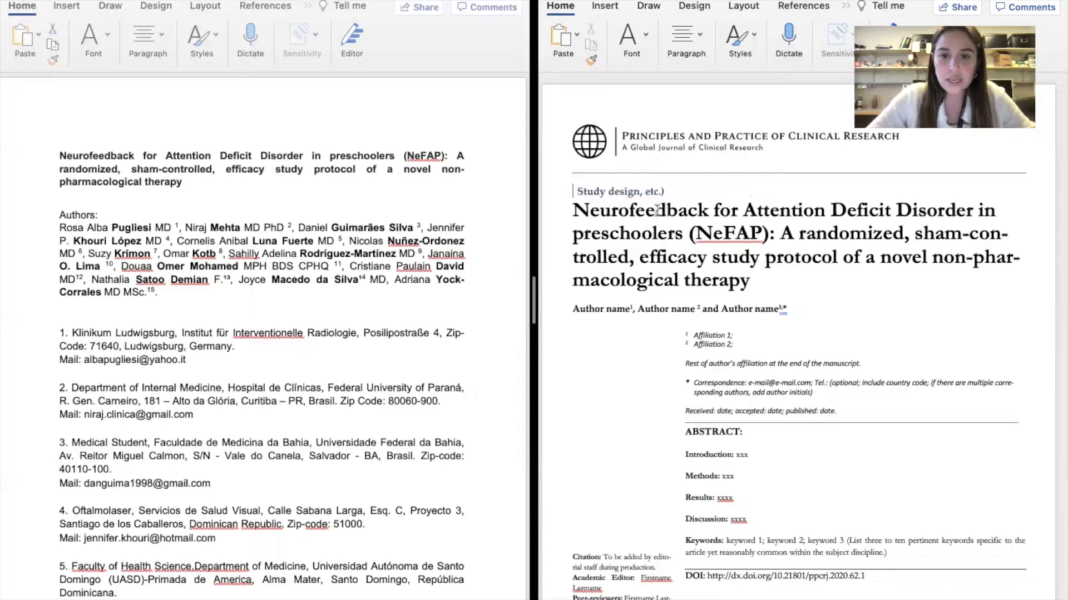
{"action": "left_click_drag", "start_coordinate": [661, 192], "coordinate": [634, 192]}
{"action": "key", "text": "BackSpace"}
Justify the pasted title paragraph in the journal template
{"action": "scroll", "coordinate": [799, 436], "scroll_direction": "down", "scroll_amount": 2}
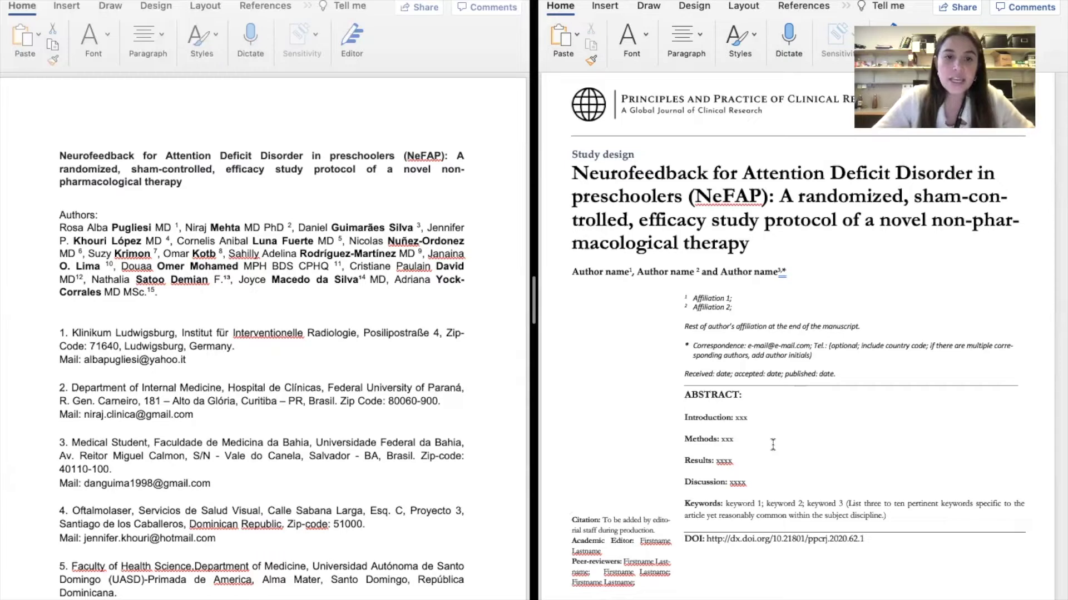
{"action": "scroll", "coordinate": [773, 444], "scroll_direction": "down", "scroll_amount": 2}
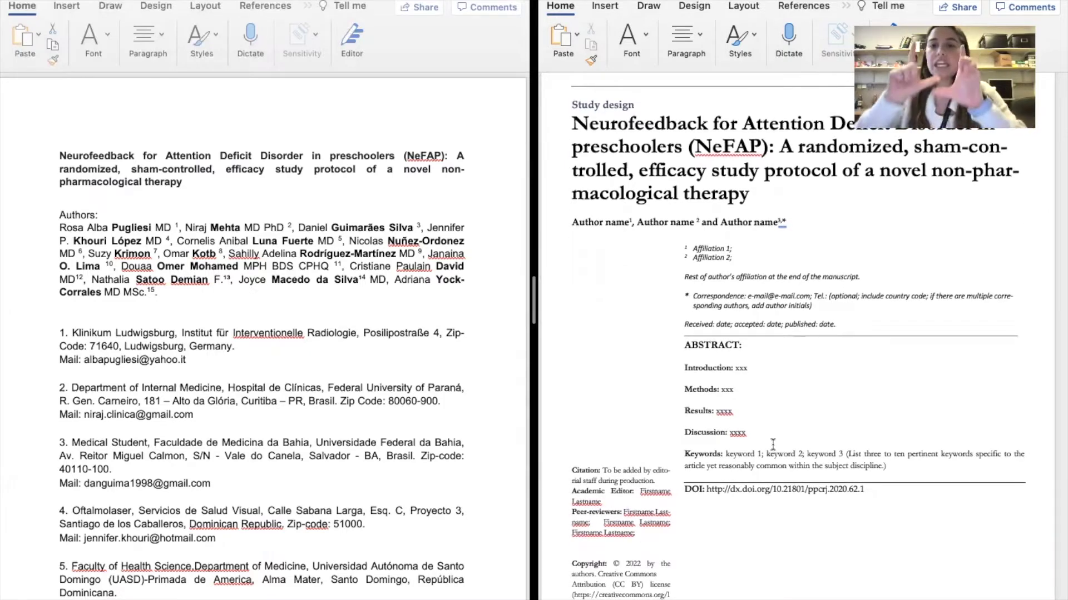
{"action": "scroll", "coordinate": [772, 444], "scroll_direction": "down", "scroll_amount": 2}
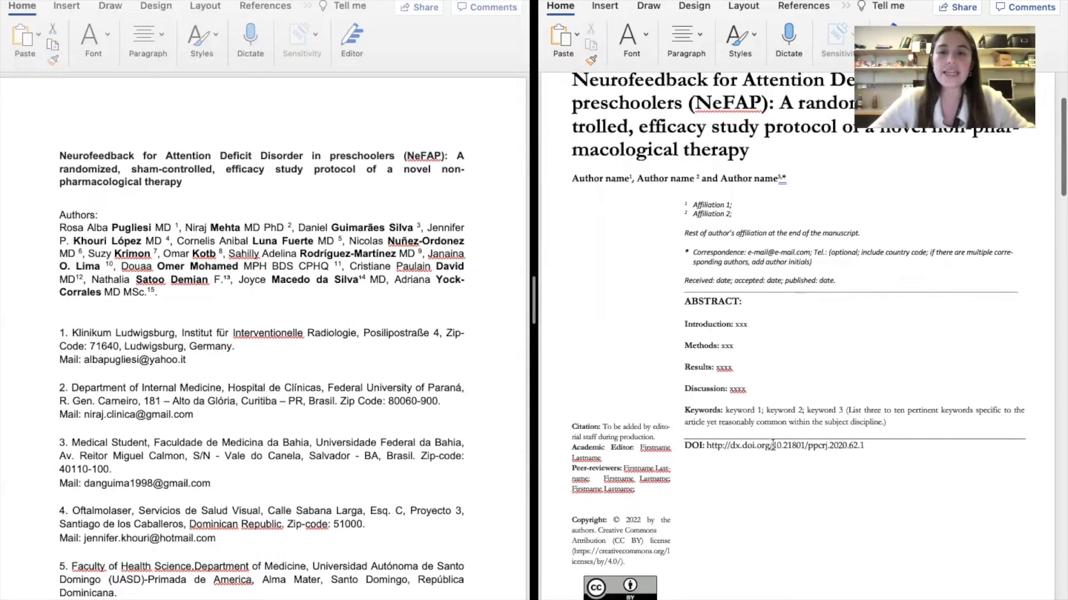
{"action": "scroll", "coordinate": [773, 445], "scroll_direction": "up", "scroll_amount": 4}
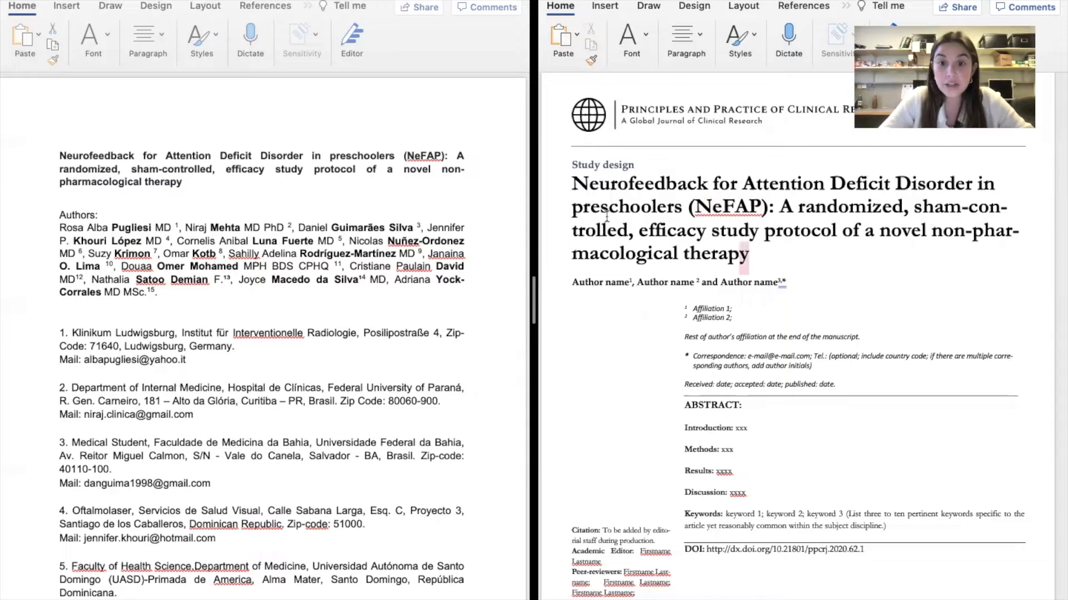
{"action": "left_click_drag", "start_coordinate": [750, 254], "coordinate": [560, 185]}
{"action": "left_click", "coordinate": [686, 42]}
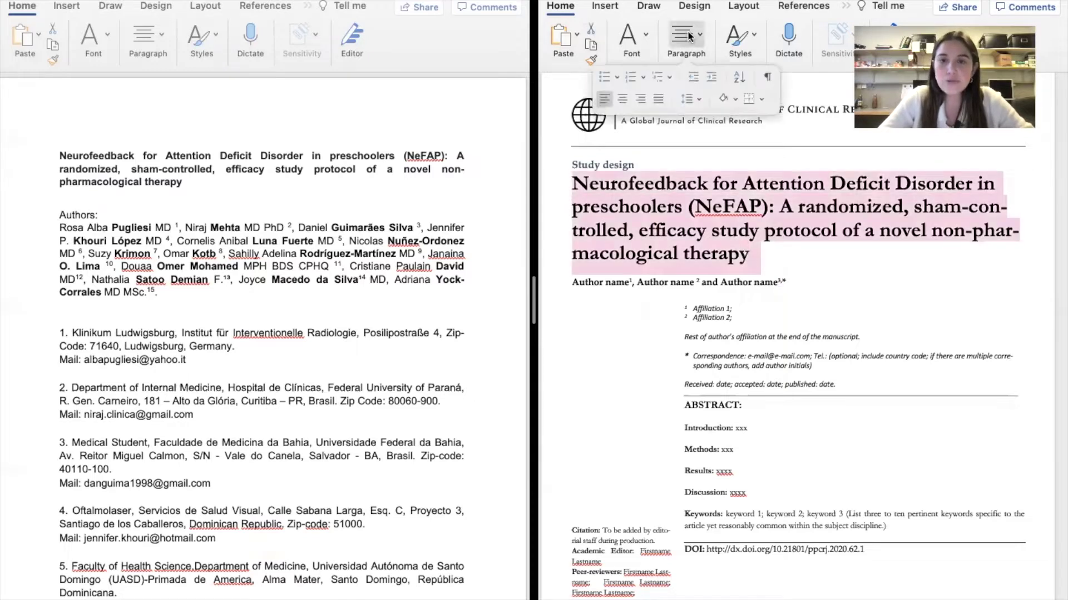
{"action": "left_click", "coordinate": [656, 104]}
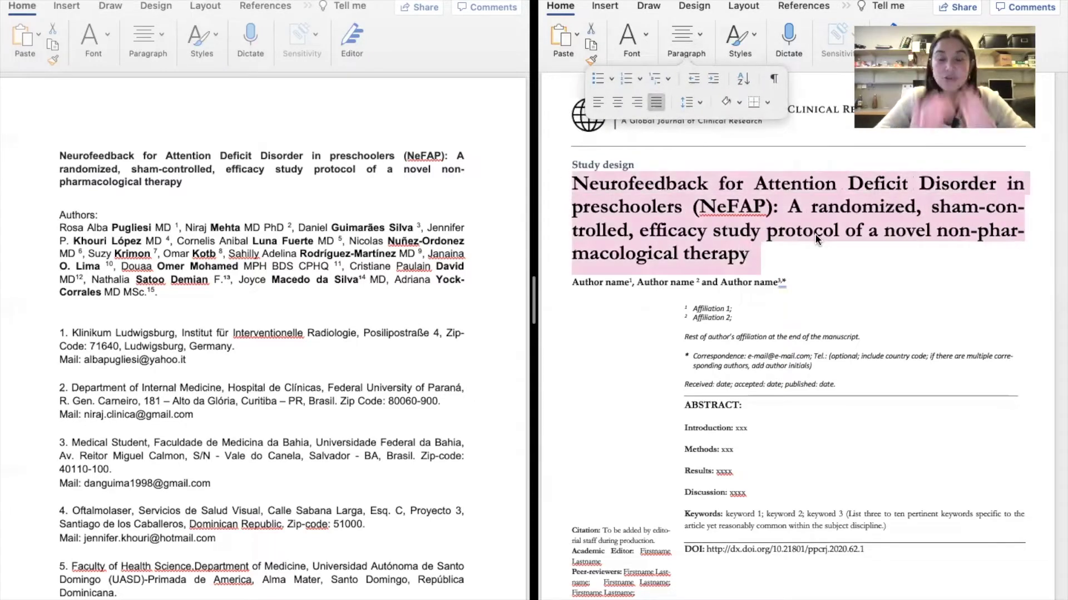
Copy the first author's name without the degree from the manuscript and paste it as text only into the first author placeholder
{"action": "scroll", "coordinate": [797, 406], "scroll_direction": "down", "scroll_amount": 3}
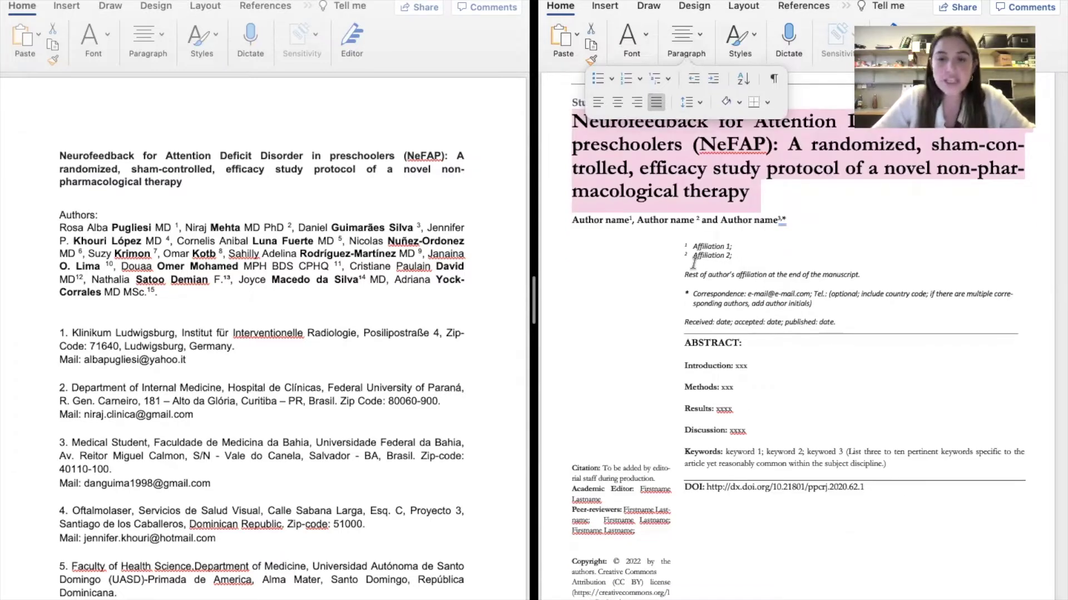
{"action": "left_click", "coordinate": [631, 218]}
{"action": "key", "text": "Right"}
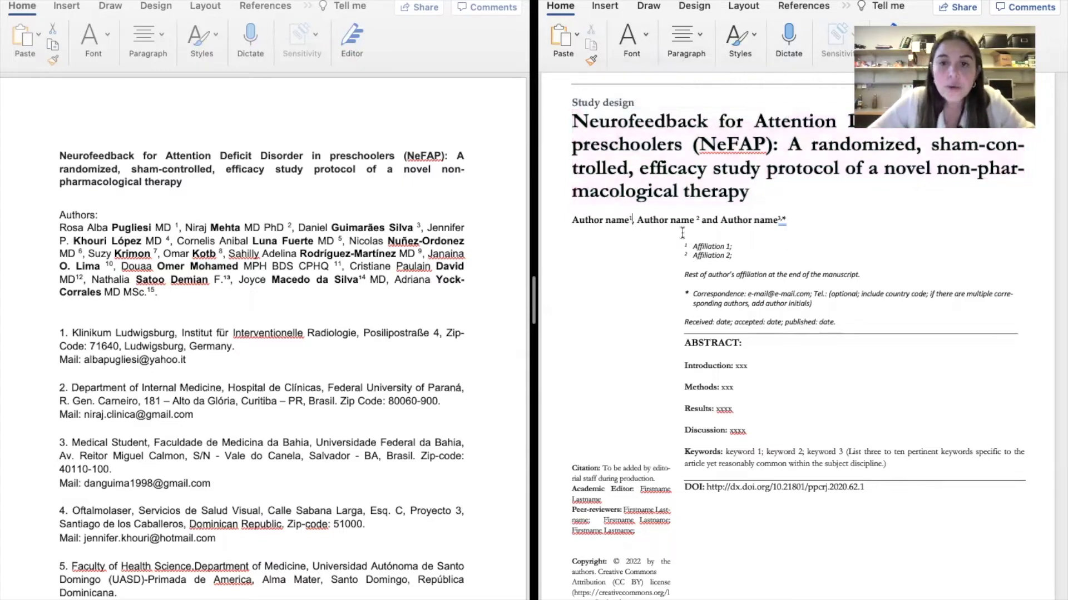
{"action": "key", "text": "Left"}
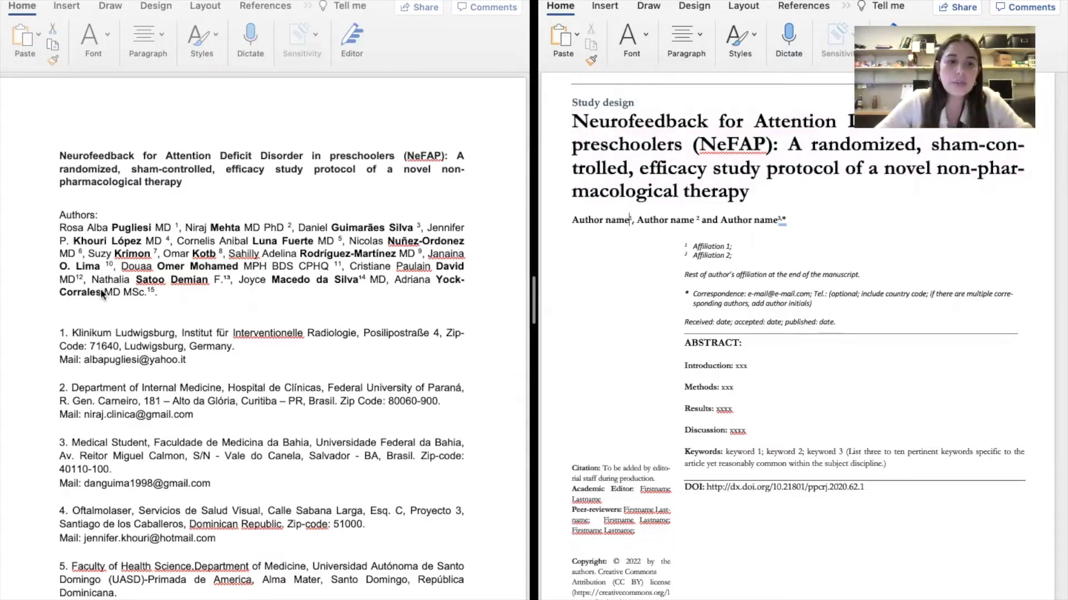
{"action": "left_click", "coordinate": [88, 209]}
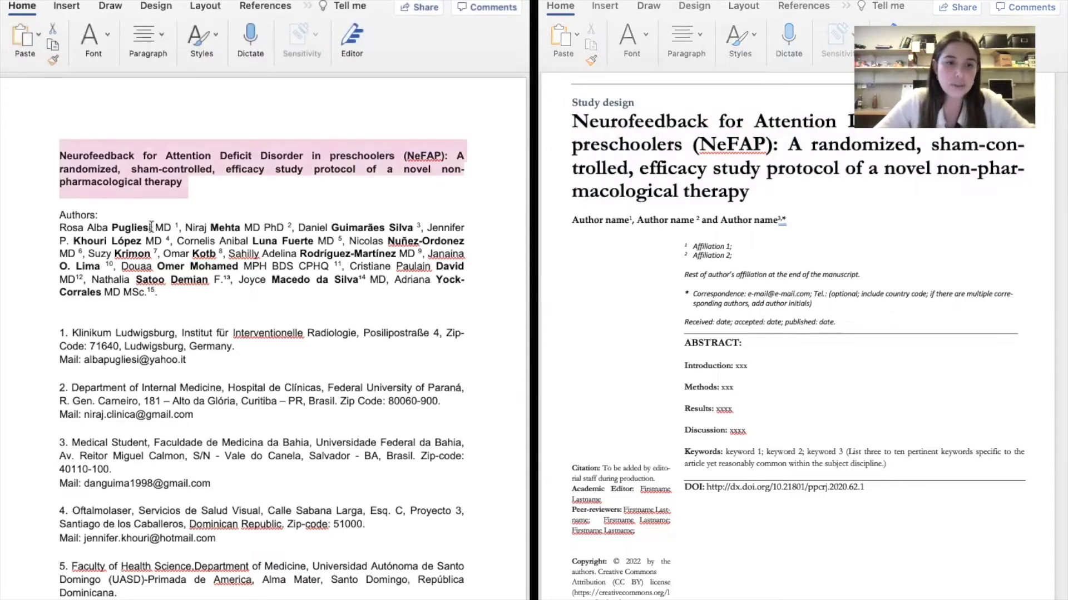
{"action": "left_click_drag", "start_coordinate": [154, 227], "coordinate": [61, 228]}
{"action": "key", "text": "cmd+c"}
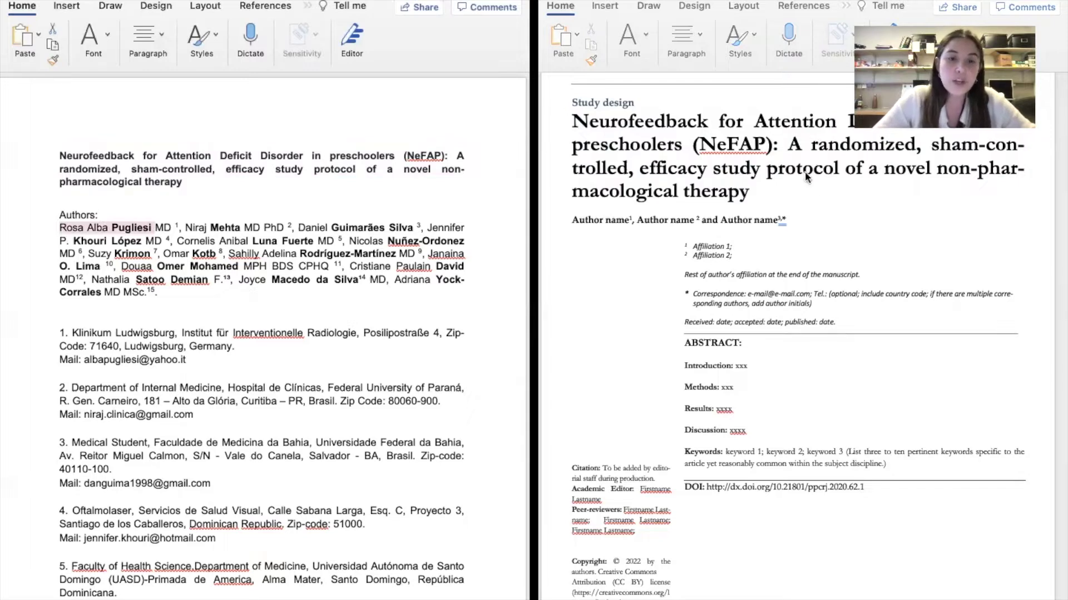
{"action": "left_click", "coordinate": [630, 219]}
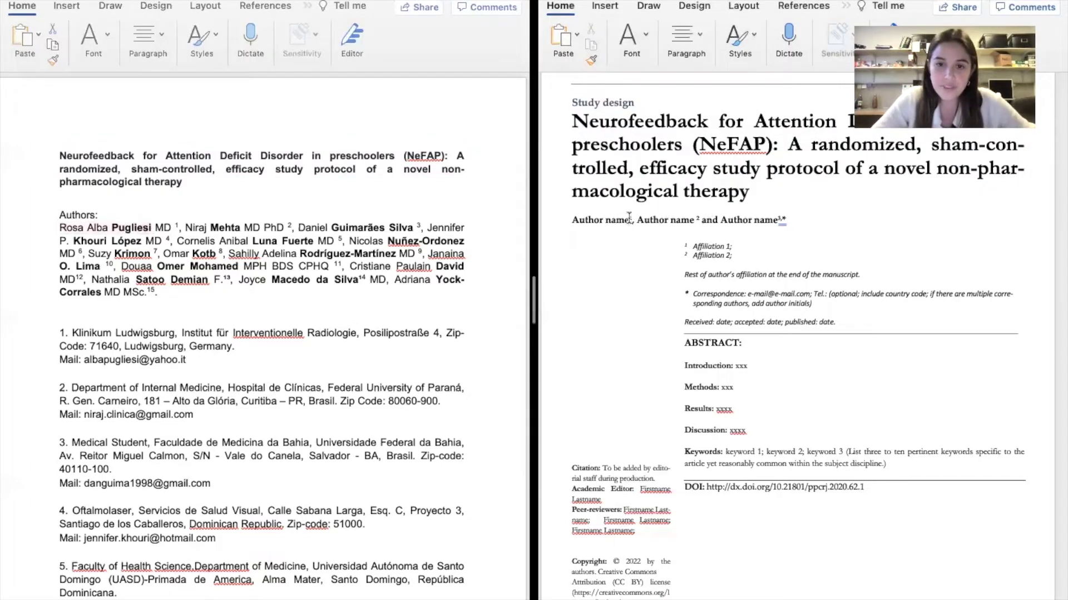
{"action": "left_click_drag", "start_coordinate": [630, 218], "coordinate": [572, 219]}
{"action": "left_click", "coordinate": [579, 219]}
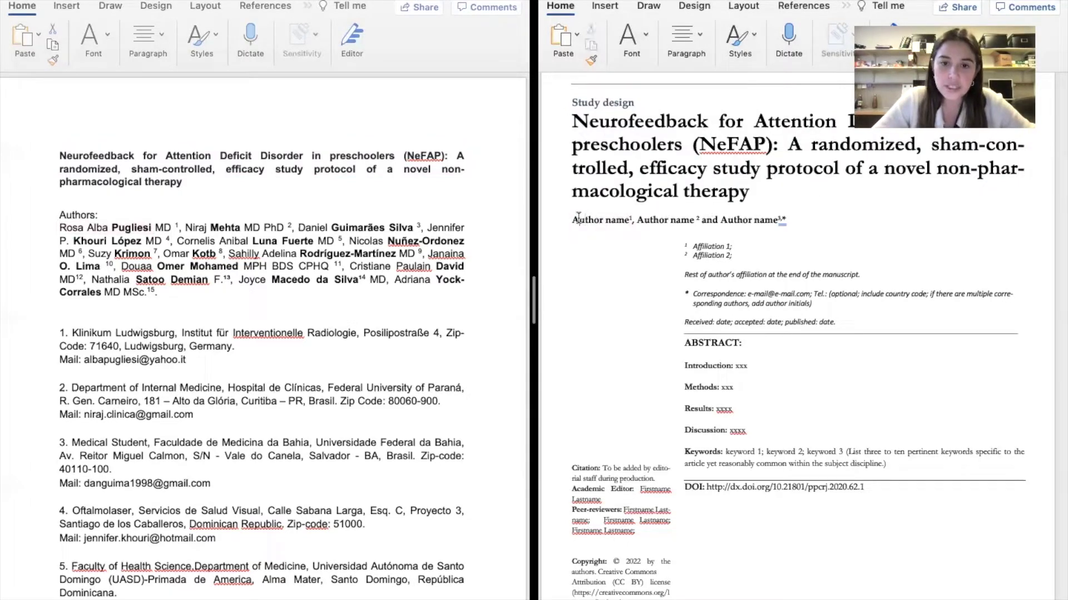
{"action": "left_click", "coordinate": [577, 34]}
{"action": "left_click", "coordinate": [577, 145]}
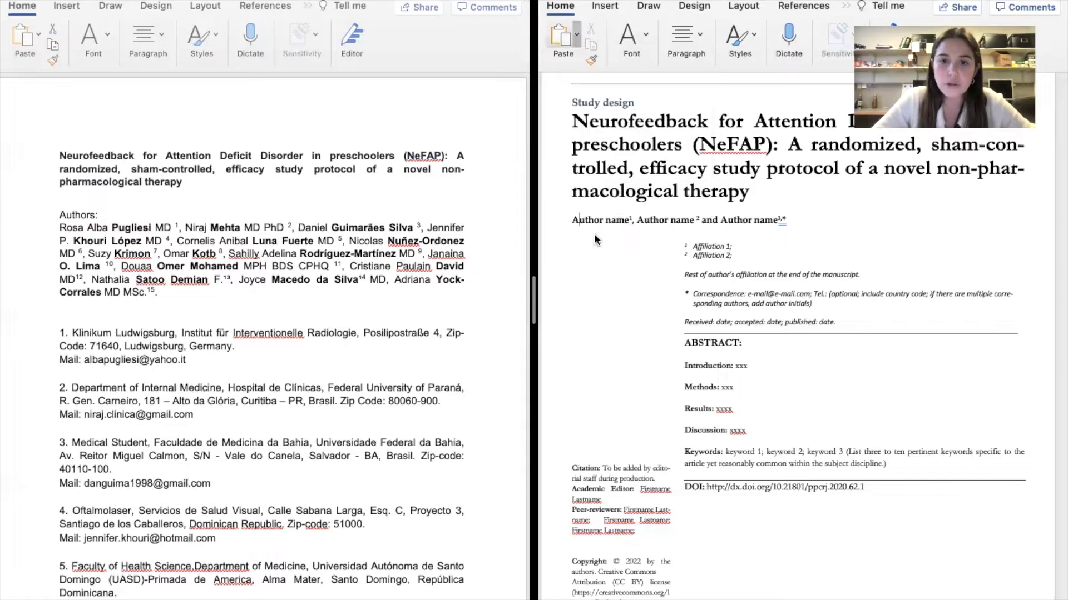
Delete the leftover "Author name" letters around the first author's name, keeping the superscript 1
{"action": "left_click", "coordinate": [583, 220]}
{"action": "key", "text": "BackSpace"}
{"action": "key", "text": "BackSpace"}
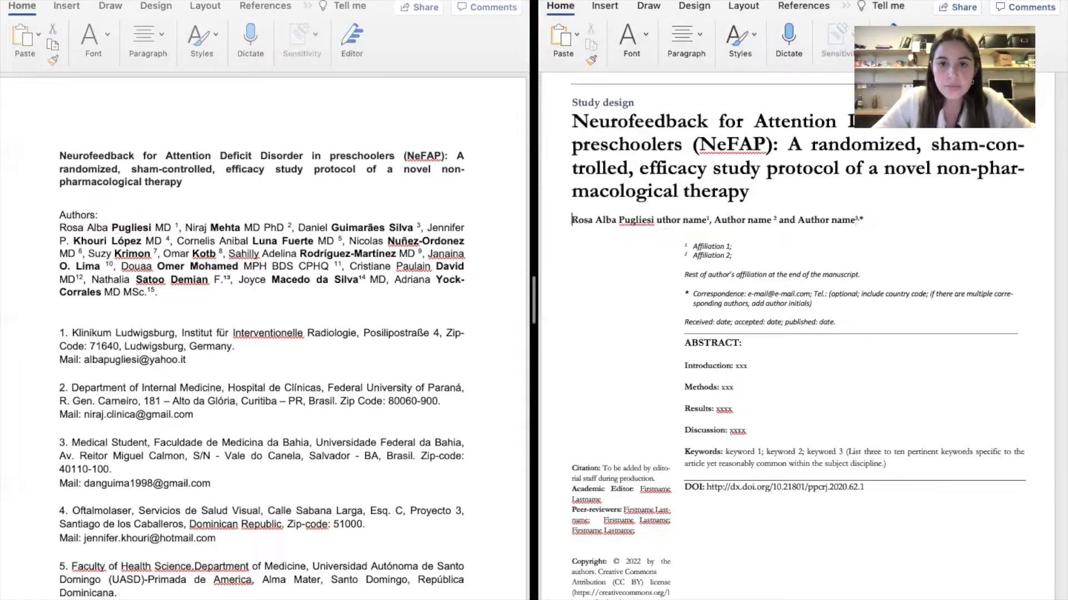
{"action": "left_click", "coordinate": [707, 220]}
{"action": "key", "text": "BackSpace"}
{"action": "key", "text": "BackSpace"}
{"action": "key", "text": "BackSpace"}
{"action": "key", "text": "BackSpace"}
{"action": "key", "text": "BackSpace"}
{"action": "key", "text": "BackSpace"}
{"action": "key", "text": "BackSpace"}
{"action": "key", "text": "BackSpace"}
{"action": "key", "text": "BackSpace"}
{"action": "key", "text": "BackSpace"}
{"action": "key", "text": "BackSpace"}
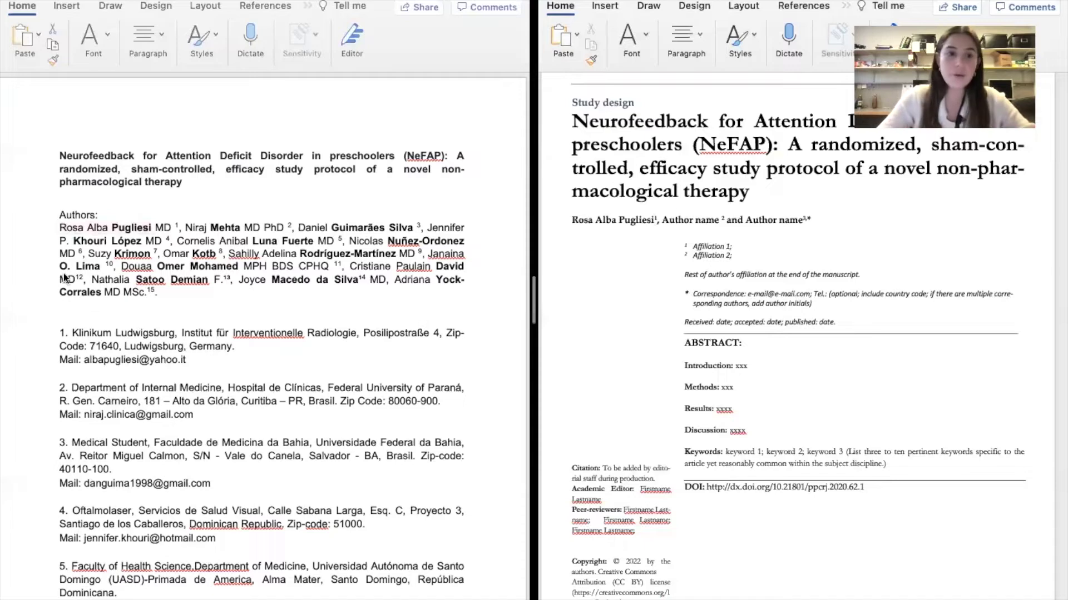
Copy the second author's name without degrees from the manuscript and paste it as text only into the second author placeholder
{"action": "left_click", "coordinate": [142, 249]}
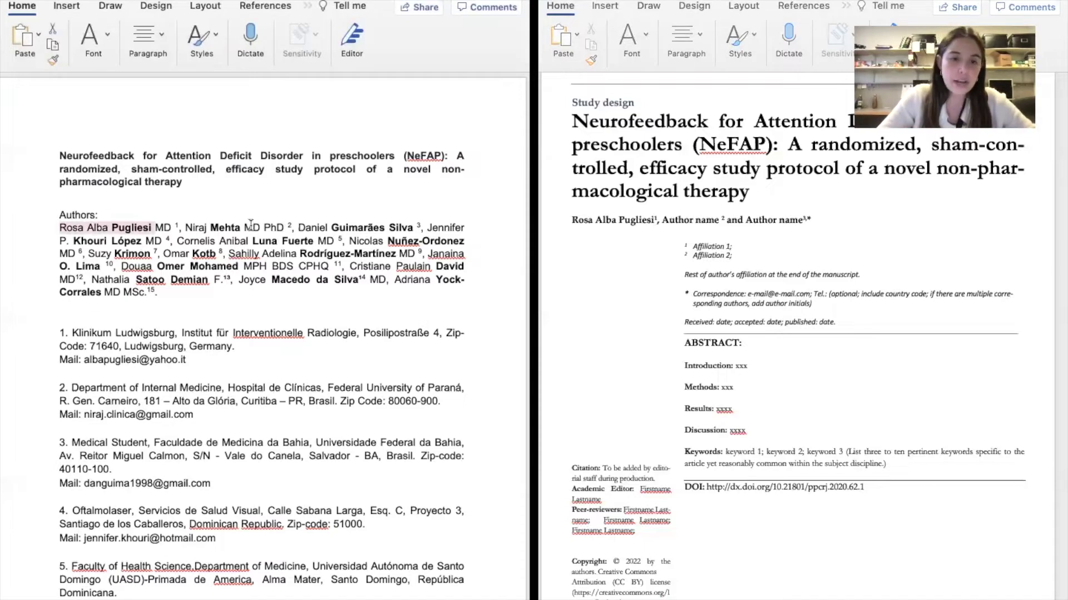
{"action": "left_click_drag", "start_coordinate": [241, 228], "coordinate": [187, 228]}
{"action": "key", "text": "cmd+c"}
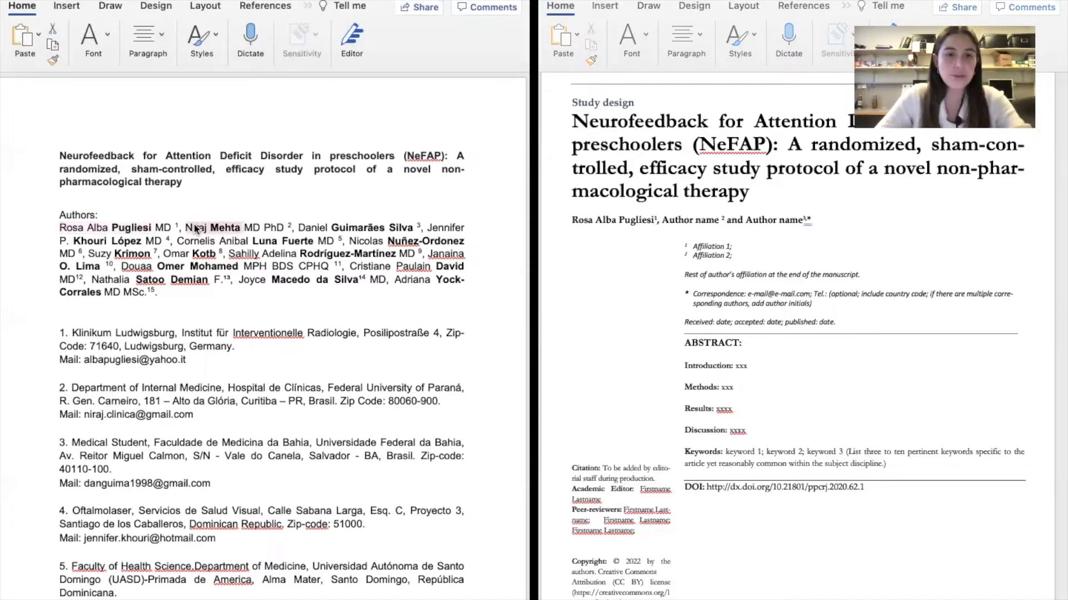
{"action": "left_click", "coordinate": [719, 218]}
{"action": "left_click", "coordinate": [669, 221]}
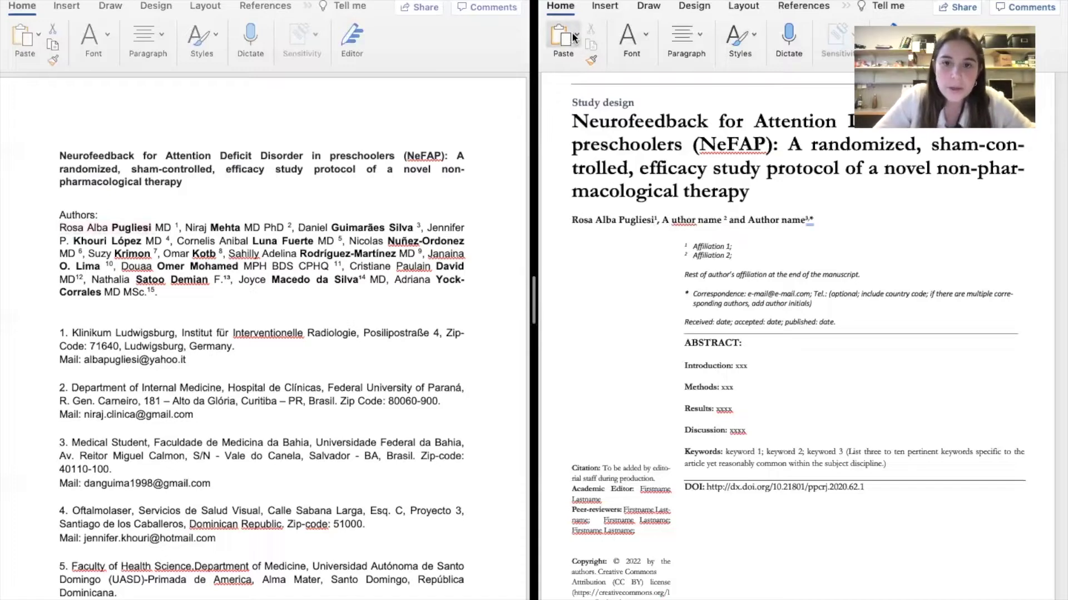
{"action": "left_click", "coordinate": [576, 35]}
{"action": "left_click", "coordinate": [582, 139]}
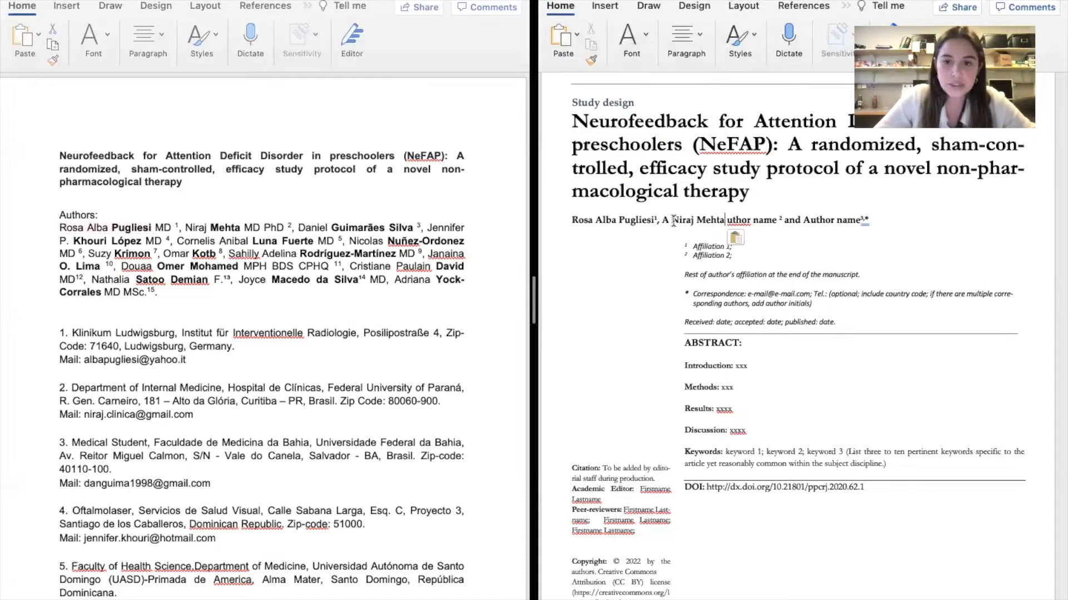
Delete the leftover placeholder letters before and after the second author's name, keeping the superscript 2
{"action": "left_click", "coordinate": [673, 221]}
{"action": "key", "text": "BackSpace"}
{"action": "key", "text": "BackSpace"}
{"action": "left_click", "coordinate": [768, 221]}
{"action": "key", "text": "BackSpace"}
{"action": "key", "text": "BackSpace"}
{"action": "key", "text": "BackSpace"}
{"action": "key", "text": "BackSpace"}
{"action": "key", "text": "BackSpace"}
{"action": "key", "text": "BackSpace"}
{"action": "key", "text": "BackSpace"}
{"action": "key", "text": "BackSpace"}
{"action": "key", "text": "BackSpace"}
{"action": "key", "text": "BackSpace"}
{"action": "key", "text": "BackSpace"}
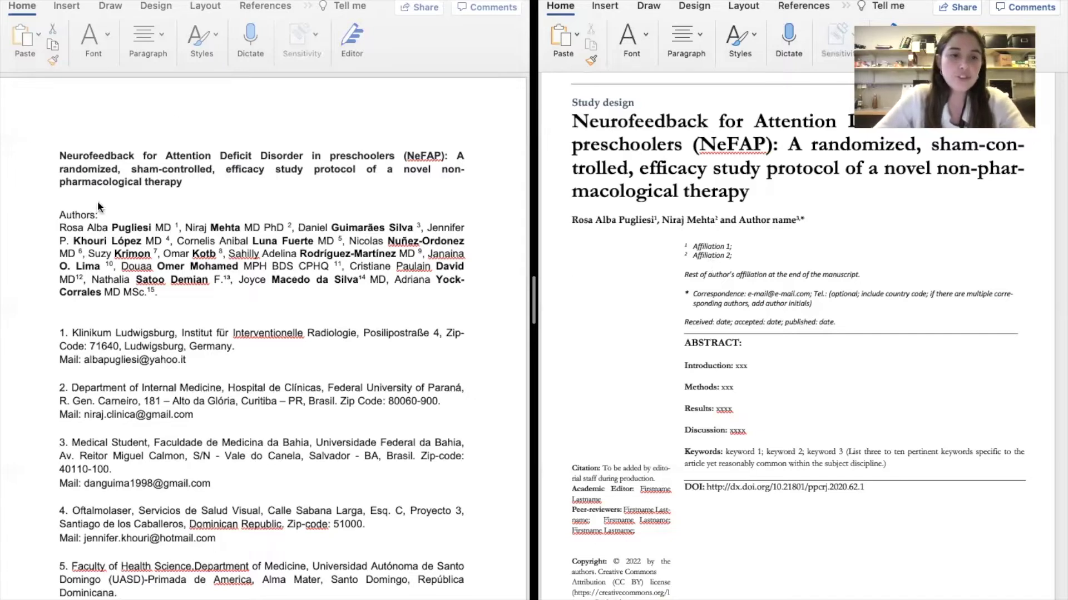
Copy the first author's affiliation and e-mail from the manuscript and paste them as text only into the Affiliation 1 entry
{"action": "left_click_drag", "start_coordinate": [190, 361], "coordinate": [77, 334]}
{"action": "key", "text": "cmd+c"}
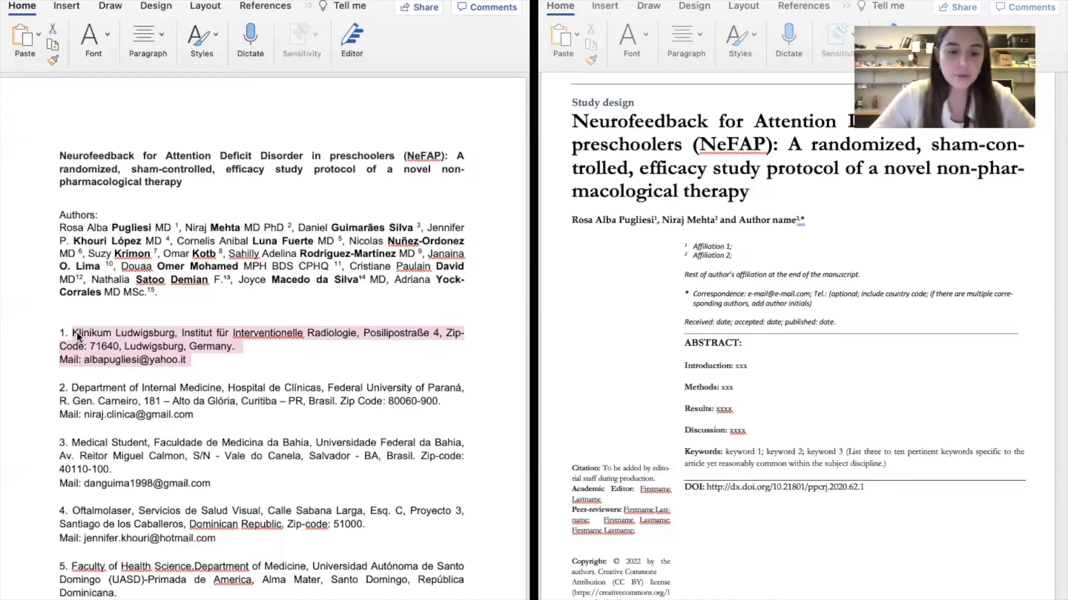
{"action": "left_click", "coordinate": [729, 246]}
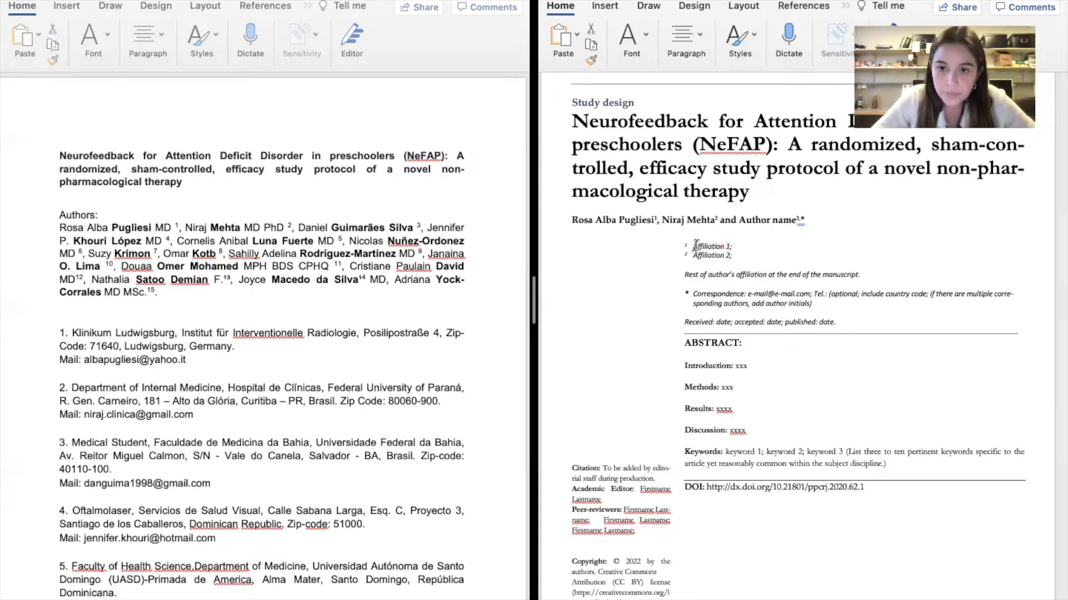
{"action": "left_click", "coordinate": [576, 36]}
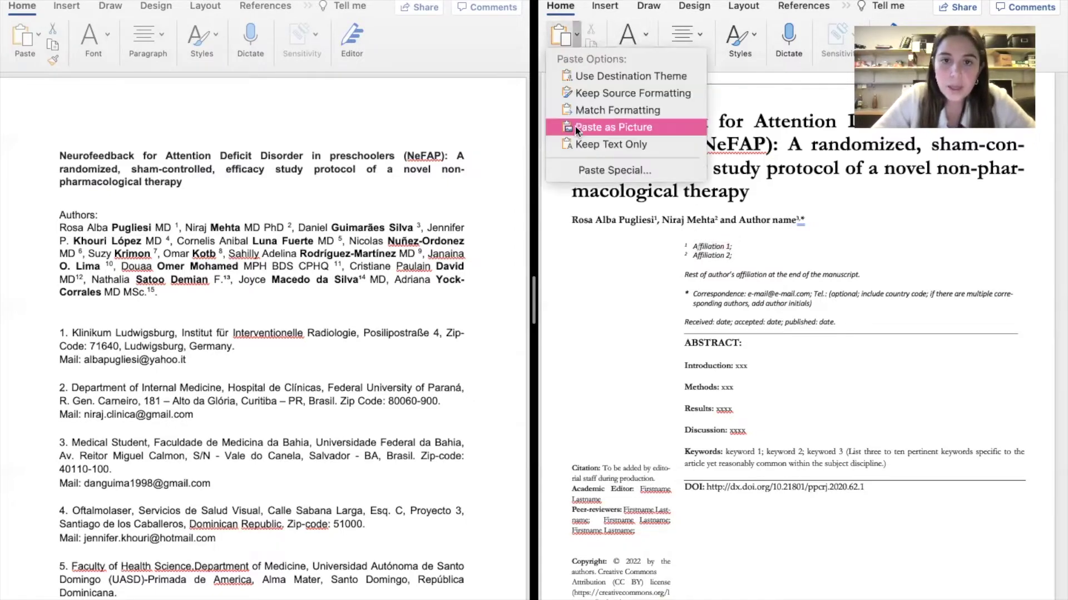
{"action": "left_click", "coordinate": [570, 147]}
{"action": "left_click", "coordinate": [696, 244]}
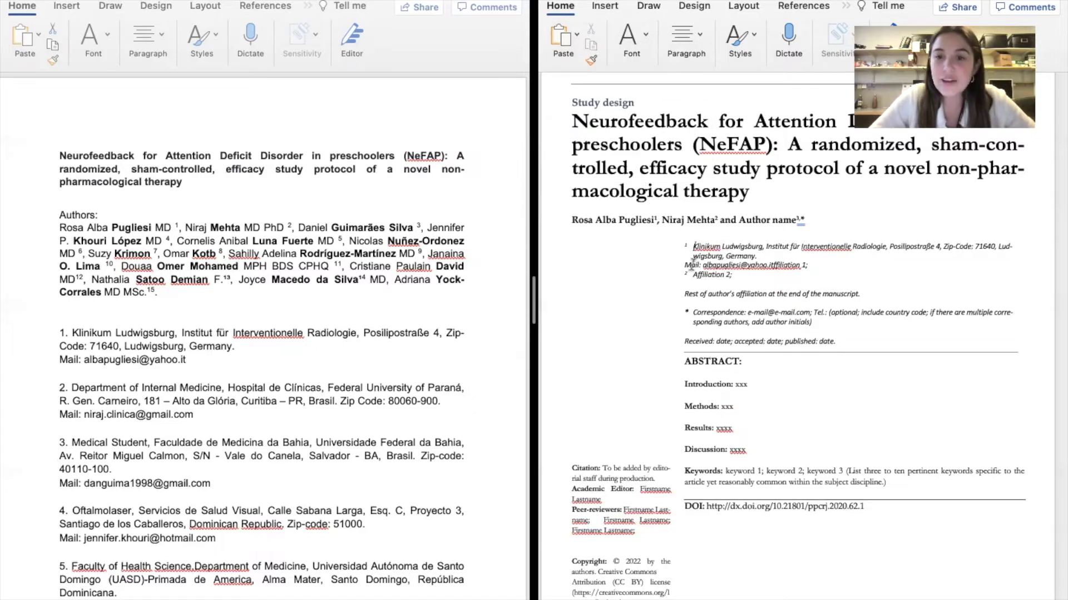
Join the e-mail line to the end of the first affiliation and delete the leftover "1;" after it
{"action": "left_click", "coordinate": [685, 265]}
{"action": "key", "text": "BackSpace"}
{"action": "key", "text": "BackSpace"}
{"action": "left_click", "coordinate": [881, 256]}
{"action": "key", "text": "BackSpace"}
{"action": "key", "text": "BackSpace"}
{"action": "key", "text": "BackSpace"}
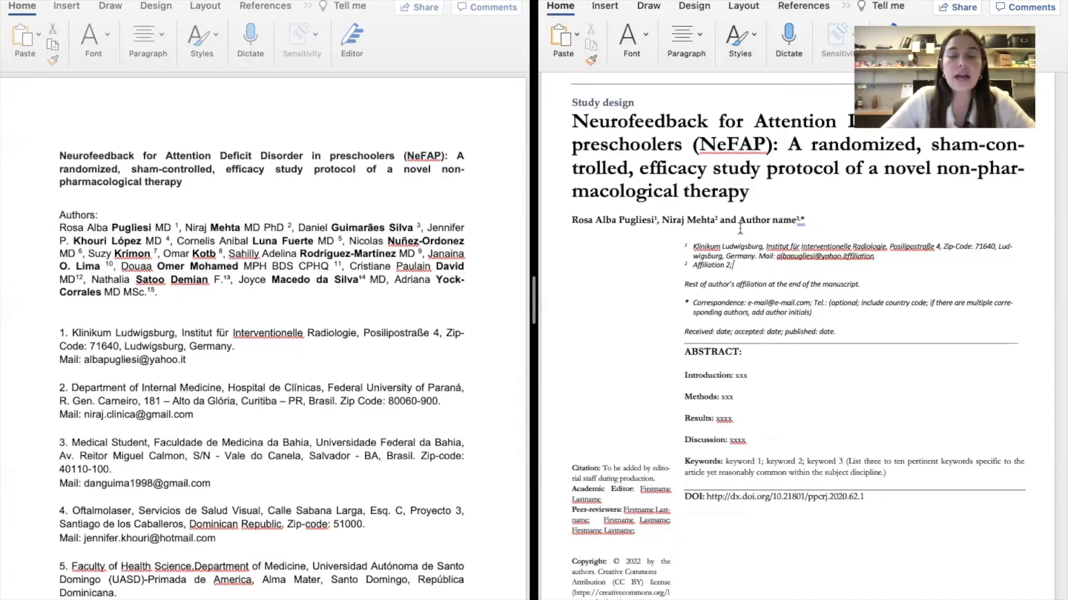
Review the template's line for received, accepted and published dates and the DOI line below the keywords
{"action": "left_click", "coordinate": [757, 272]}
{"action": "scroll", "coordinate": [785, 317], "scroll_direction": "down", "scroll_amount": 3}
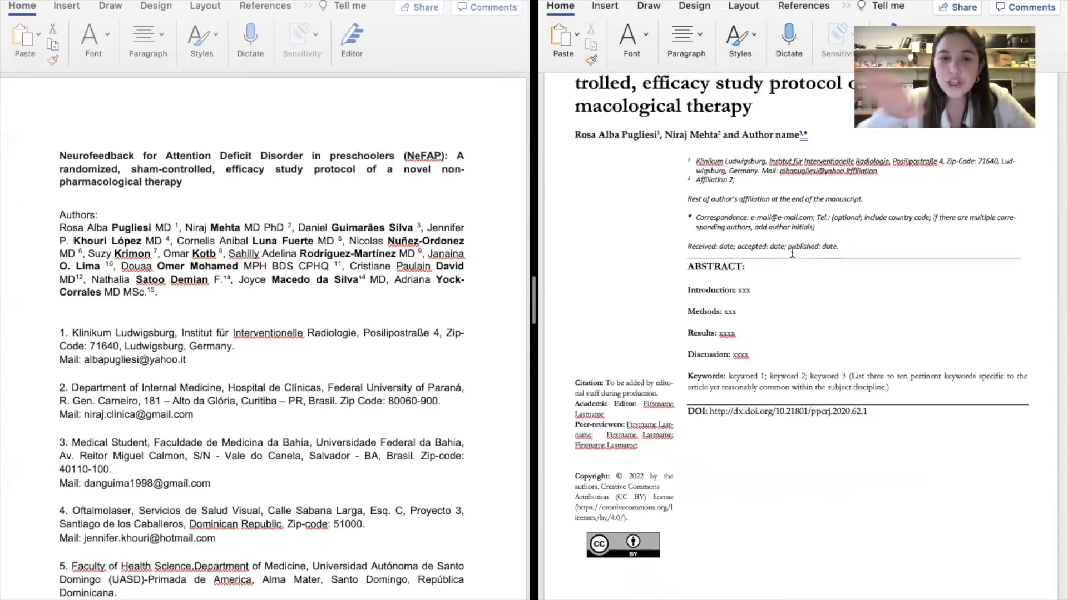
{"action": "left_click_drag", "start_coordinate": [845, 248], "coordinate": [688, 240]}
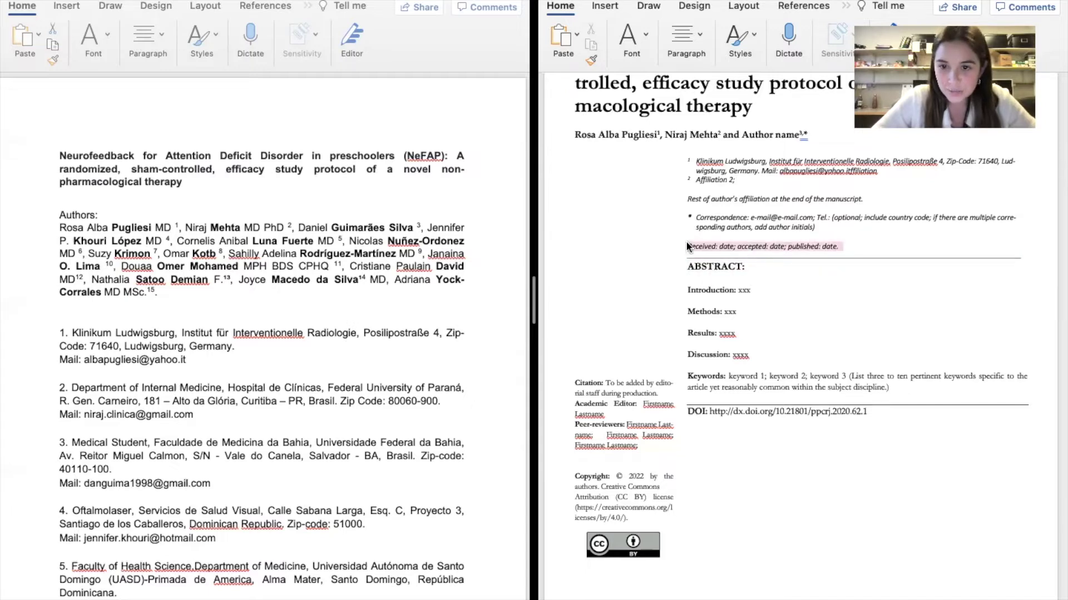
{"action": "left_click", "coordinate": [872, 412]}
{"action": "left_click", "coordinate": [690, 413]}
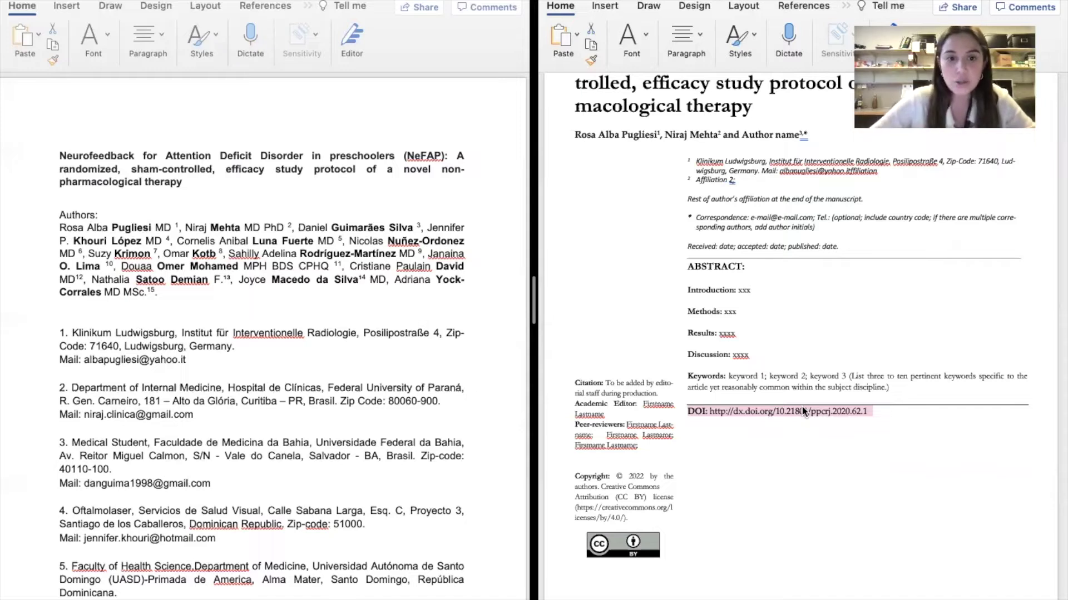
Copy the abstract's discussion text from the manuscript and paste it as text only into the template abstract's Discussion placeholder
{"action": "scroll", "coordinate": [86, 453], "scroll_direction": "down", "scroll_amount": 10}
{"action": "scroll", "coordinate": [86, 454], "scroll_direction": "down", "scroll_amount": 15}
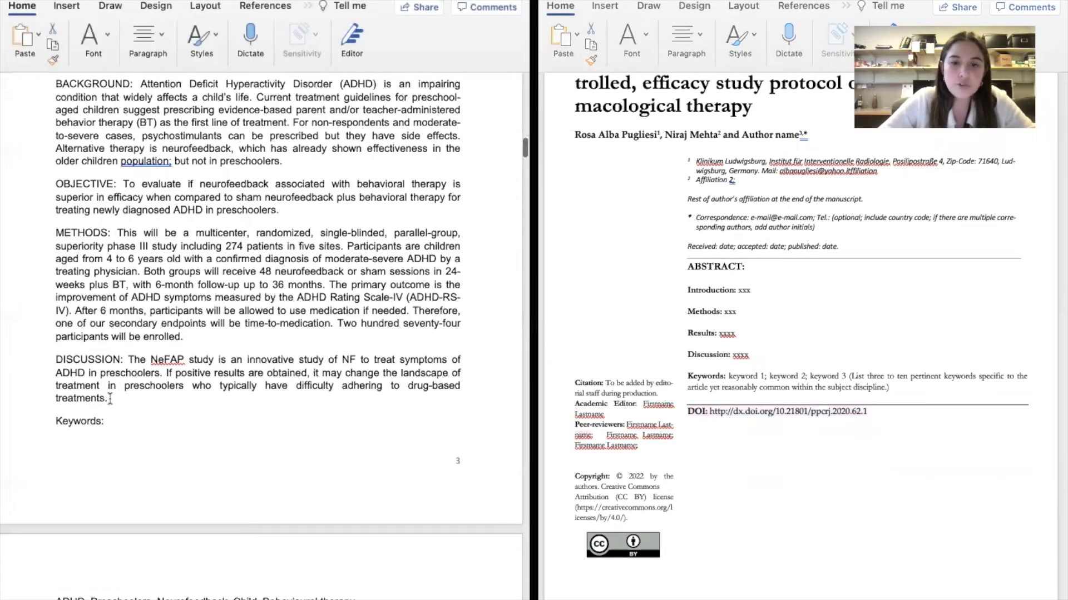
{"action": "left_click_drag", "start_coordinate": [110, 398], "coordinate": [128, 359]}
{"action": "key", "text": "cmd+c"}
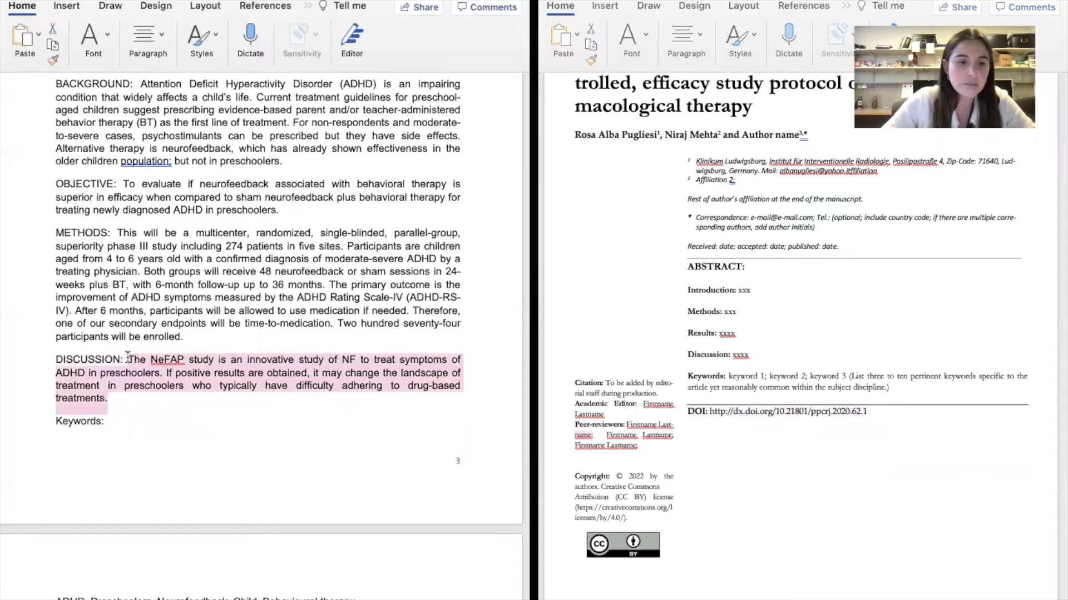
{"action": "left_click", "coordinate": [741, 355]}
{"action": "right_click", "coordinate": [733, 360]}
{"action": "left_click", "coordinate": [735, 362]}
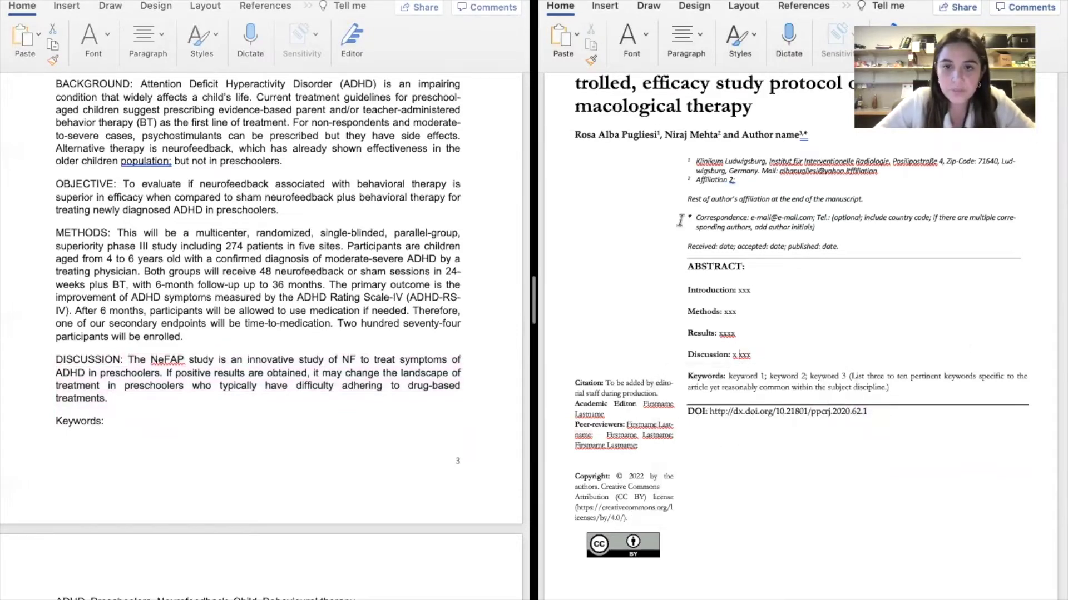
{"action": "left_click", "coordinate": [576, 37]}
{"action": "left_click", "coordinate": [579, 145]}
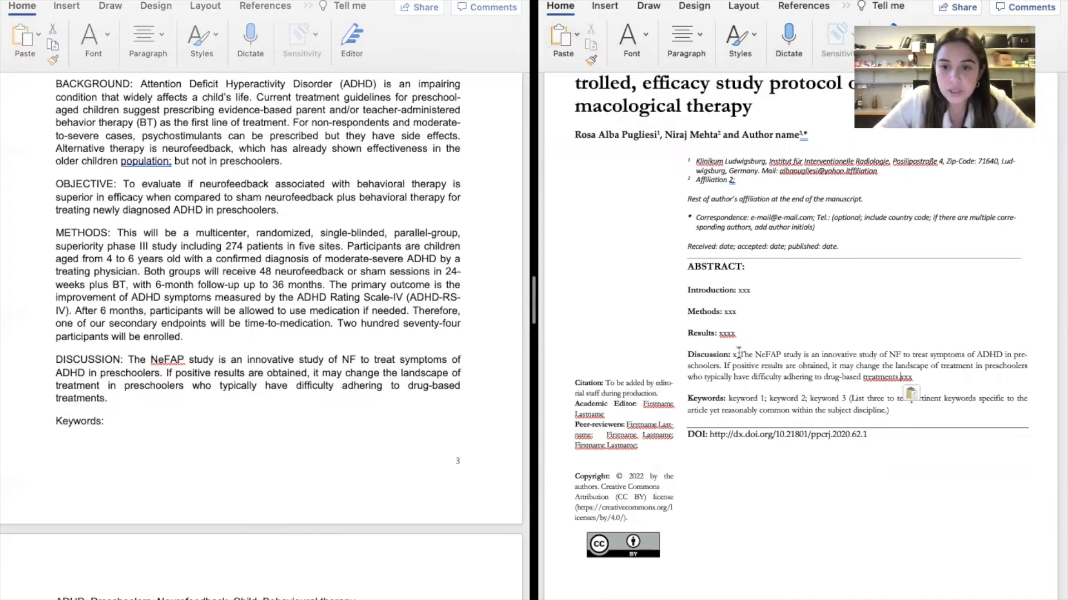
Delete the leftover placeholder x letters before and after the pasted abstract discussion
{"action": "left_click", "coordinate": [912, 377]}
{"action": "key", "text": "BackSpace"}
{"action": "key", "text": "BackSpace"}
{"action": "key", "text": "BackSpace"}
{"action": "key", "text": "BackSpace"}
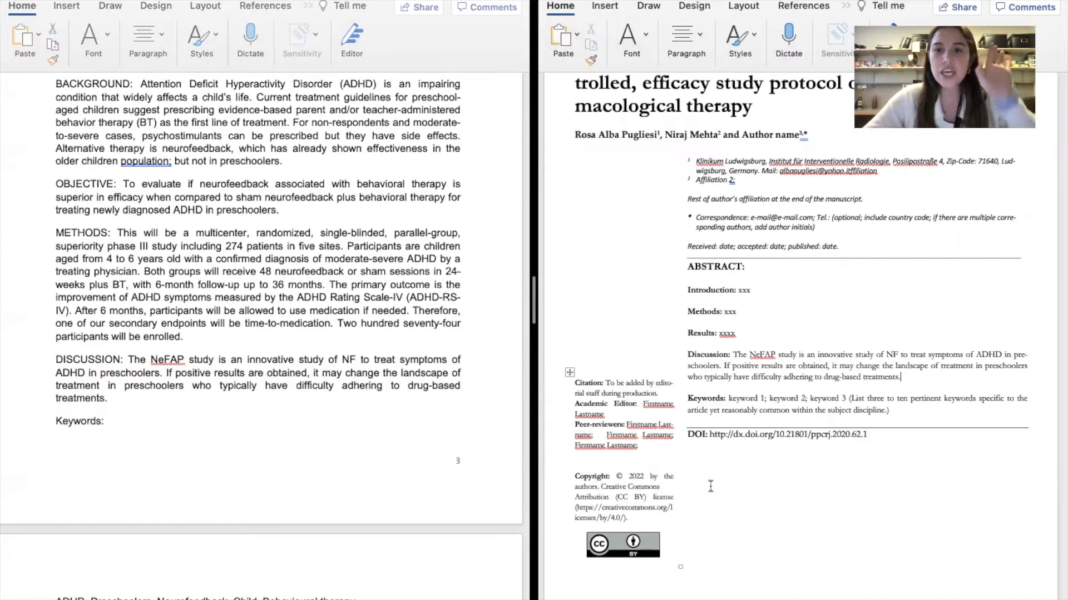
Copy the first two Introduction paragraphs from the manuscript and place the insertion point in the first word of the template's Introduction text
{"action": "scroll", "coordinate": [777, 535], "scroll_direction": "down", "scroll_amount": 15}
{"action": "scroll", "coordinate": [777, 535], "scroll_direction": "down", "scroll_amount": 5}
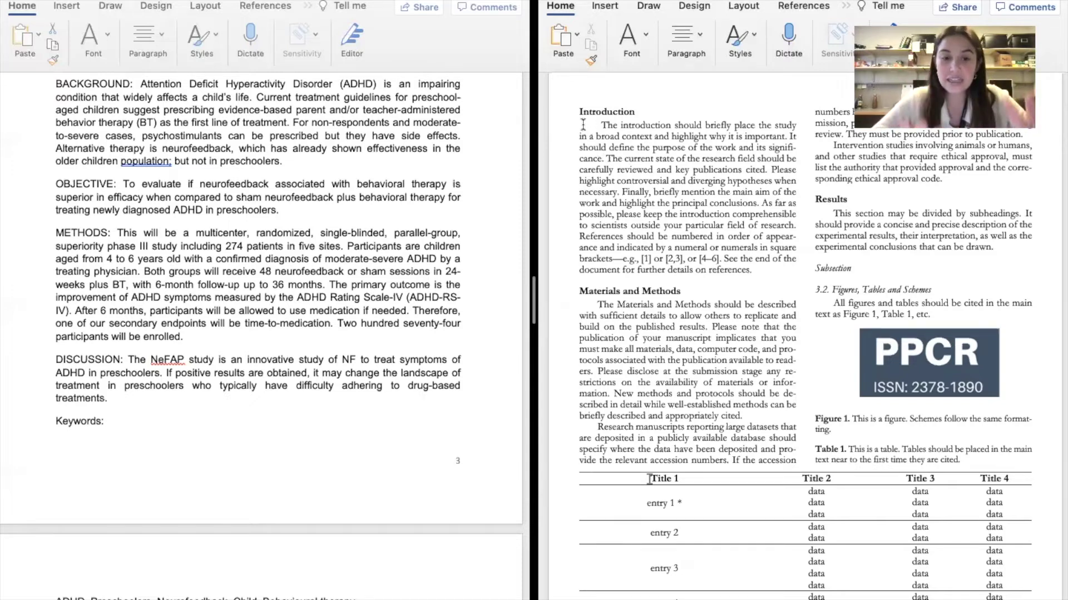
{"action": "scroll", "coordinate": [151, 190], "scroll_direction": "down", "scroll_amount": 15}
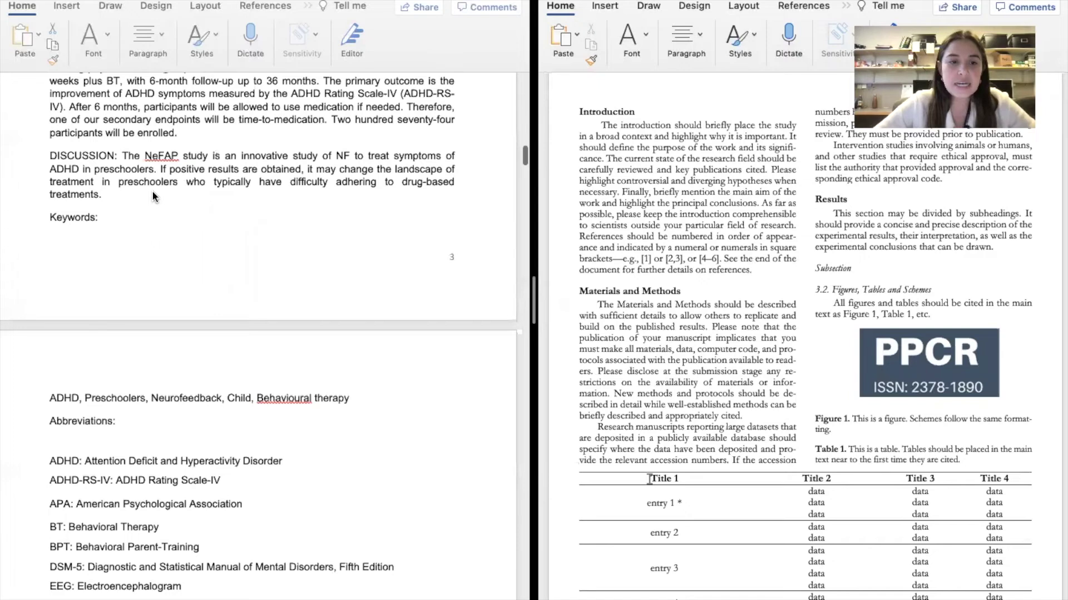
{"action": "scroll", "coordinate": [152, 190], "scroll_direction": "down", "scroll_amount": 10}
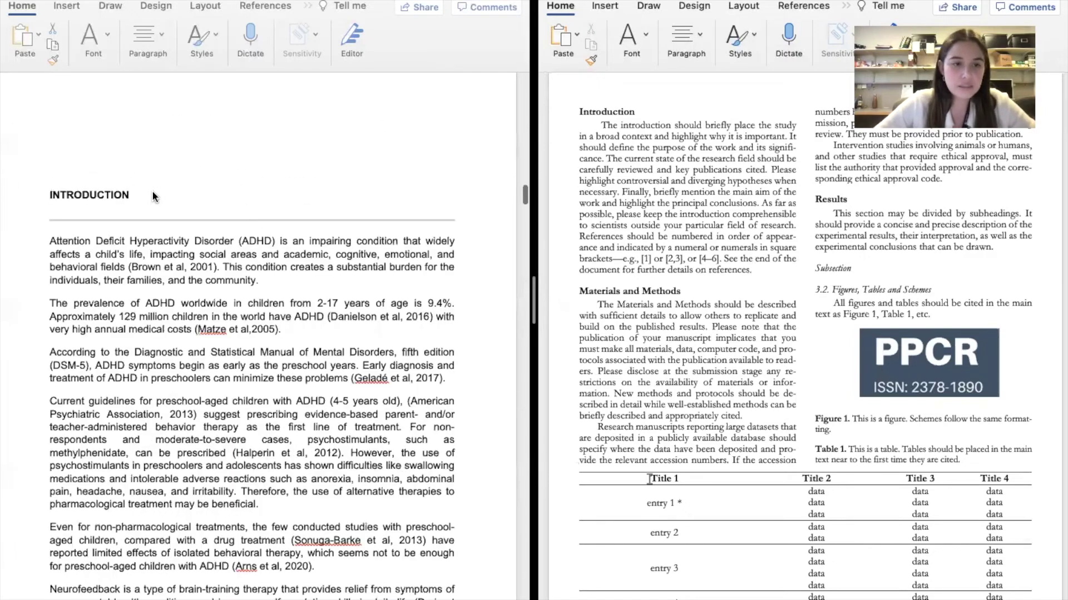
{"action": "scroll", "coordinate": [153, 196], "scroll_direction": "down", "scroll_amount": 4}
{"action": "left_click_drag", "start_coordinate": [455, 235], "coordinate": [507, 240]}
{"action": "key", "text": "cmd+c"}
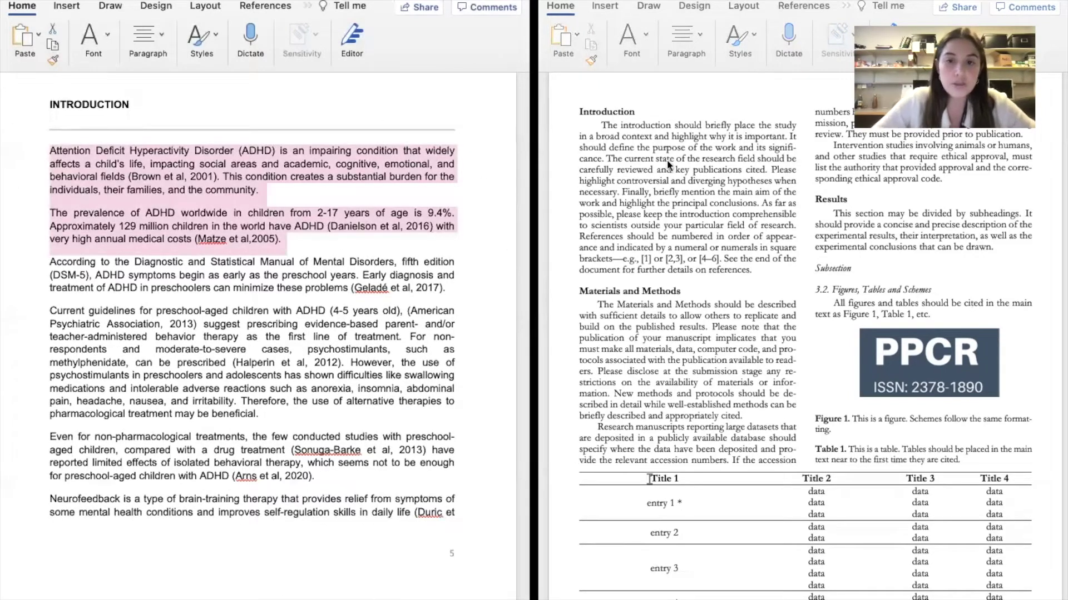
{"action": "left_click", "coordinate": [606, 125]}
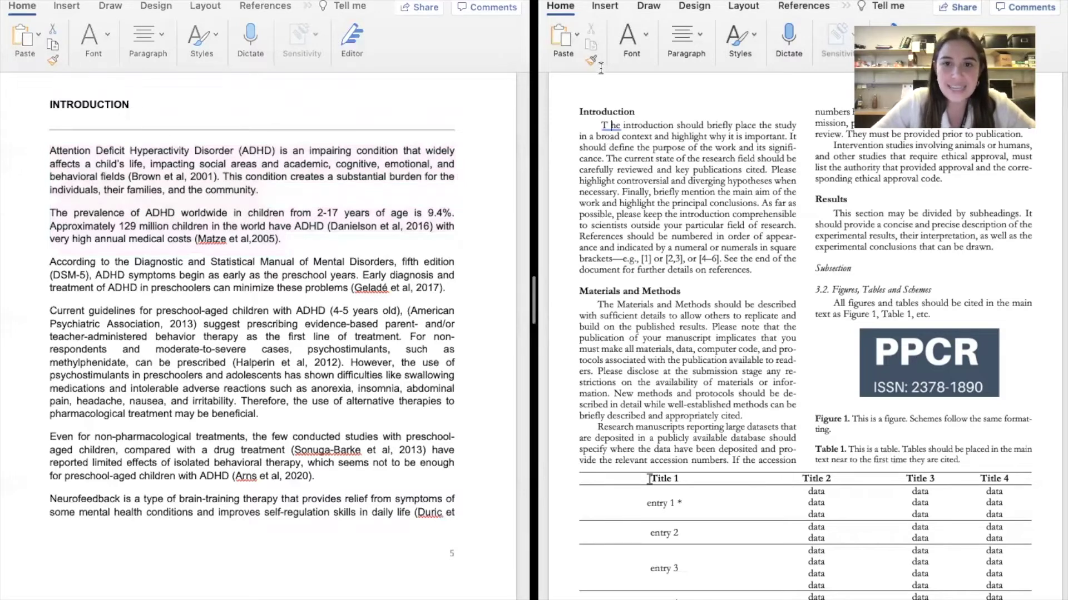
{"action": "left_click", "coordinate": [632, 38]}
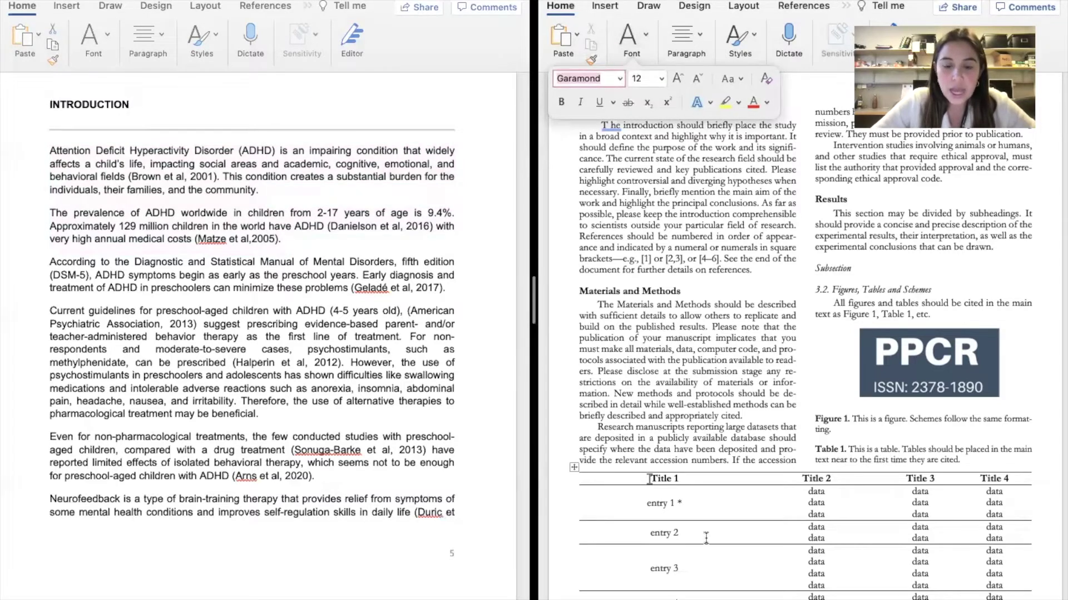
Delete the entire sample table from the template's body
{"action": "left_click", "coordinate": [574, 467]}
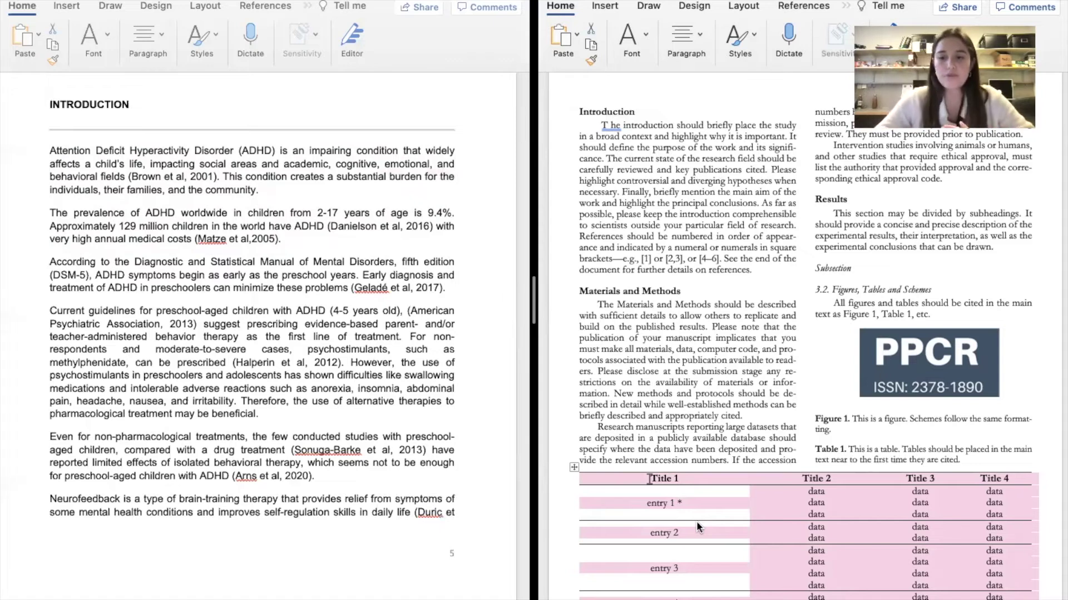
{"action": "key", "text": "BackSpace"}
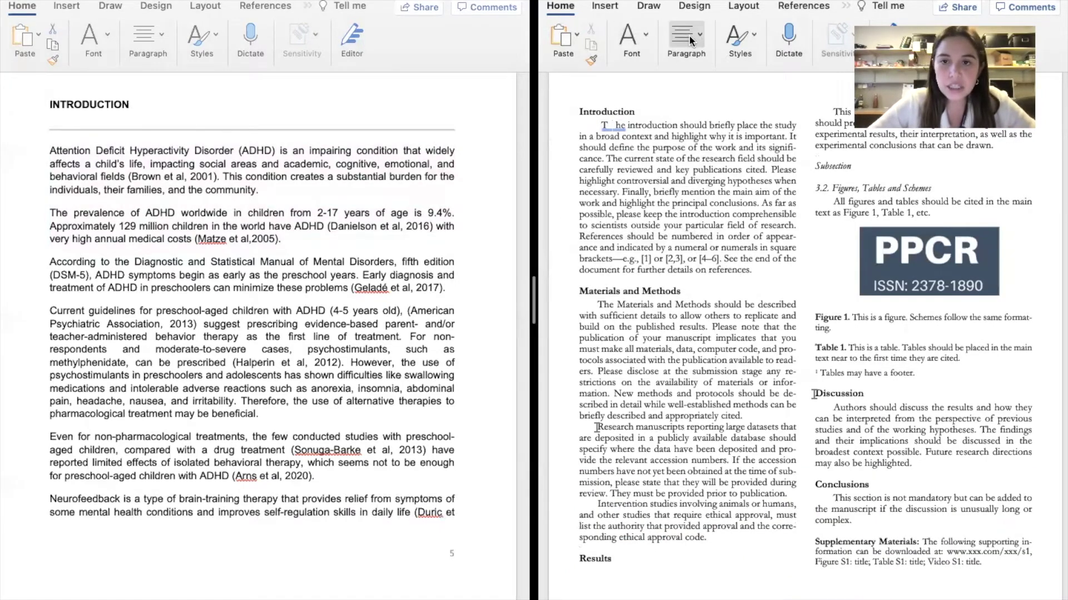
Paste the copied paragraphs as text only into the template's Introduction and remove the leftover "T" before them
{"action": "left_click", "coordinate": [577, 34]}
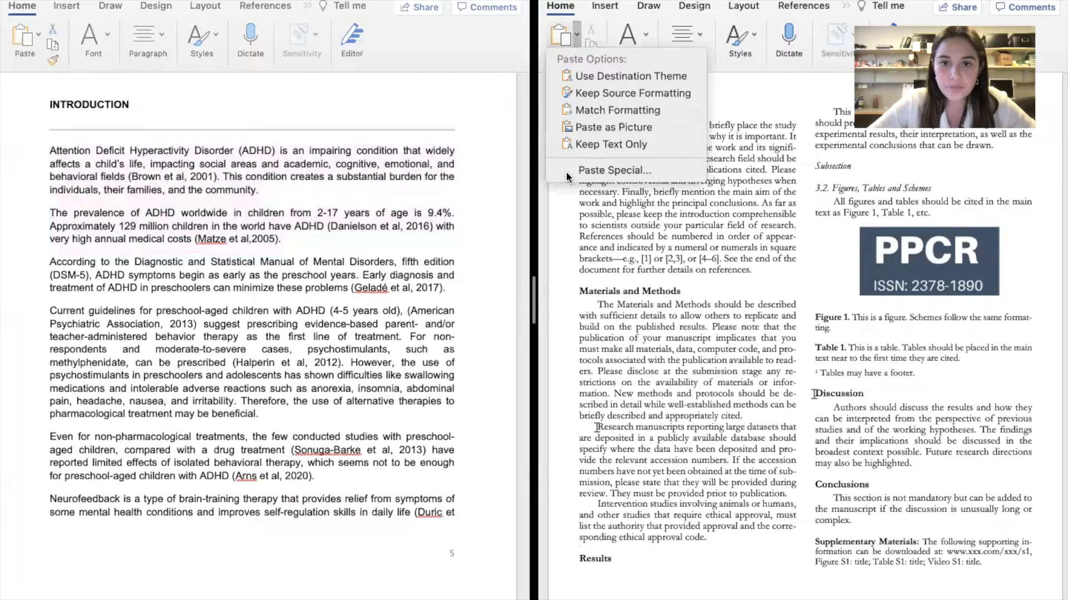
{"action": "left_click", "coordinate": [592, 145]}
{"action": "left_click", "coordinate": [723, 122]}
{"action": "key", "text": "BackSpace"}
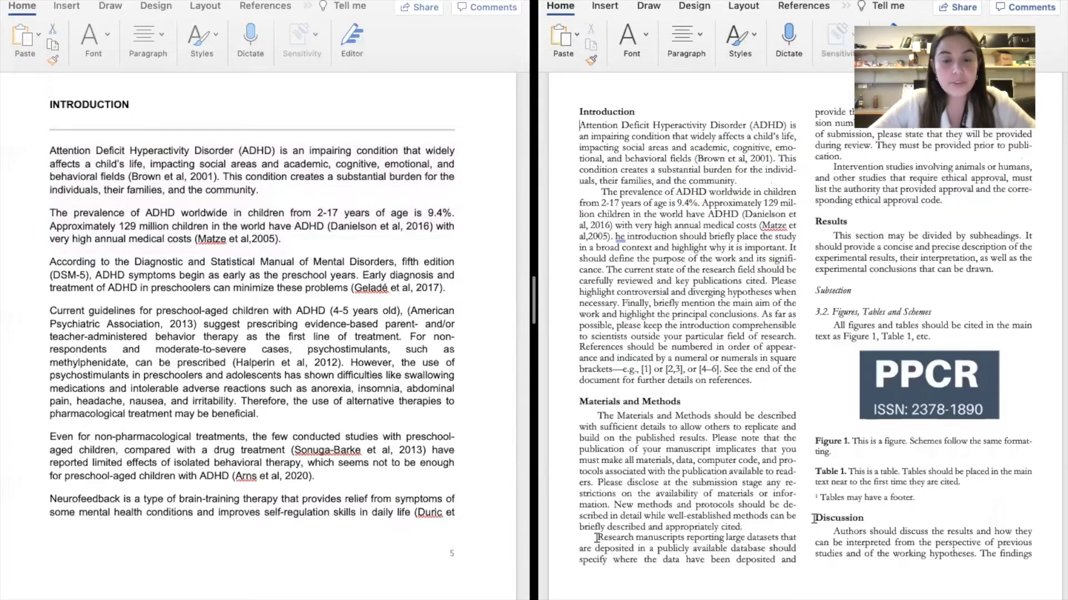
Indent the first pasted Introduction paragraph and move the remaining placeholder text after "al,2005)." into its own paragraph
{"action": "key", "text": "Tab"}
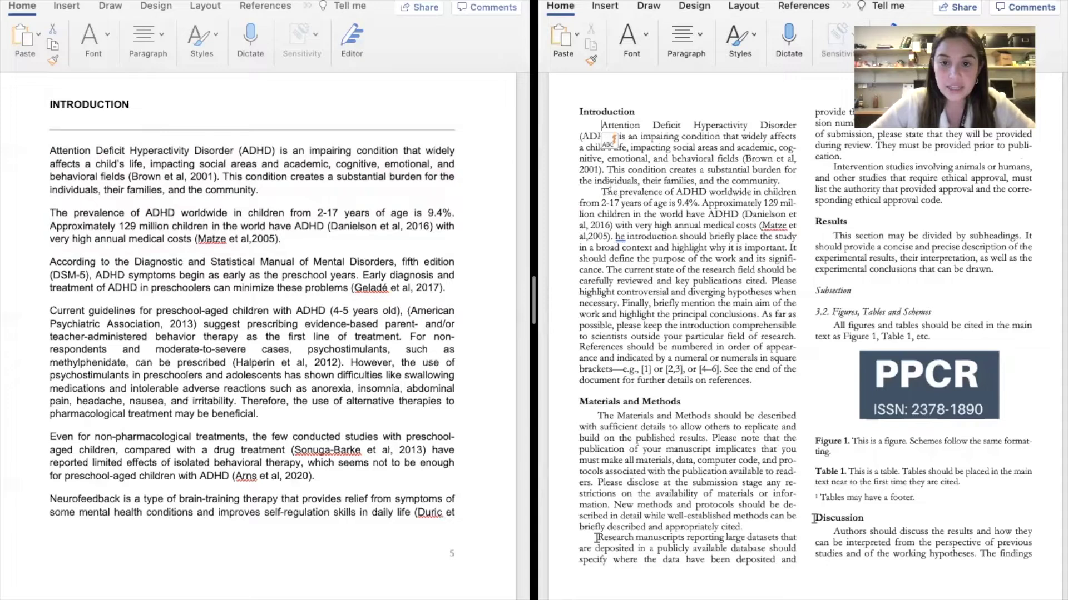
{"action": "left_click", "coordinate": [614, 236]}
{"action": "key", "text": "Return"}
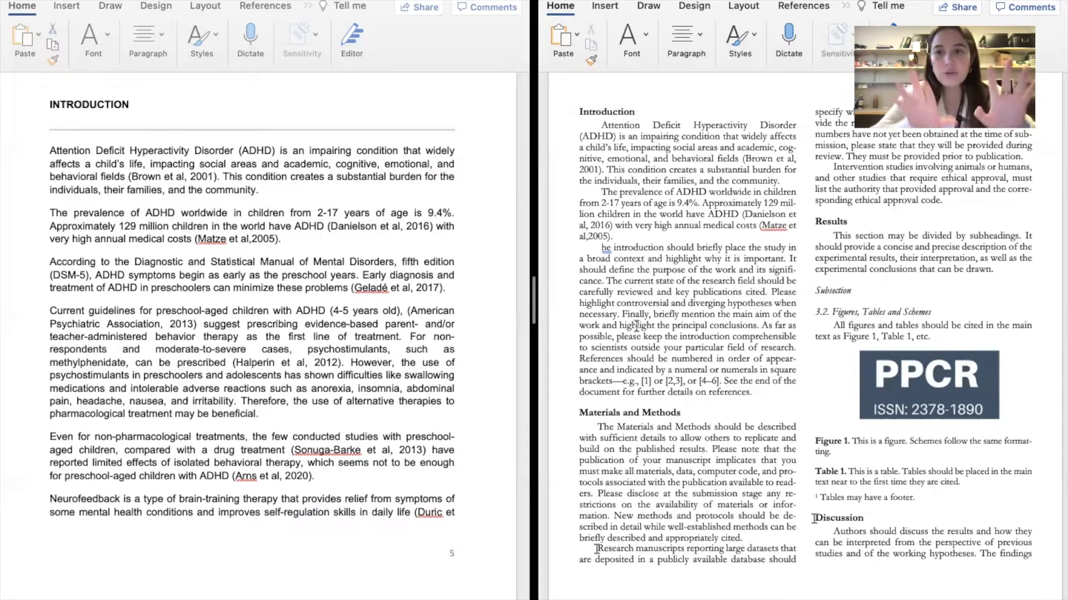
Examine the template's body layout, comparing the bold Materials and Methods heading with the italic Subsection heading under Results
{"action": "scroll", "coordinate": [742, 429], "scroll_direction": "down", "scroll_amount": 5}
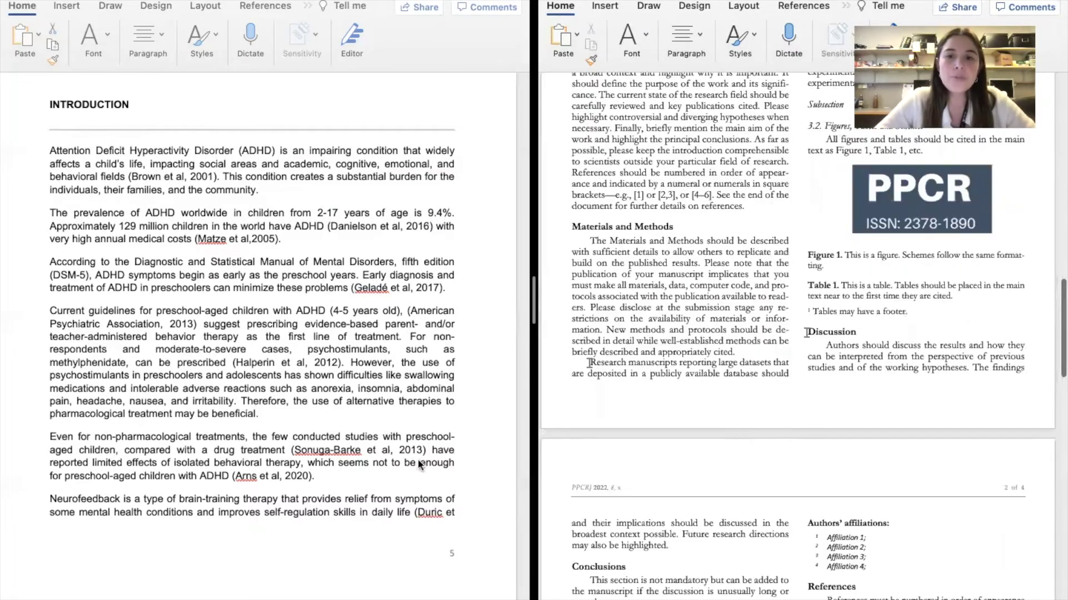
{"action": "scroll", "coordinate": [779, 244], "scroll_direction": "up", "scroll_amount": 5}
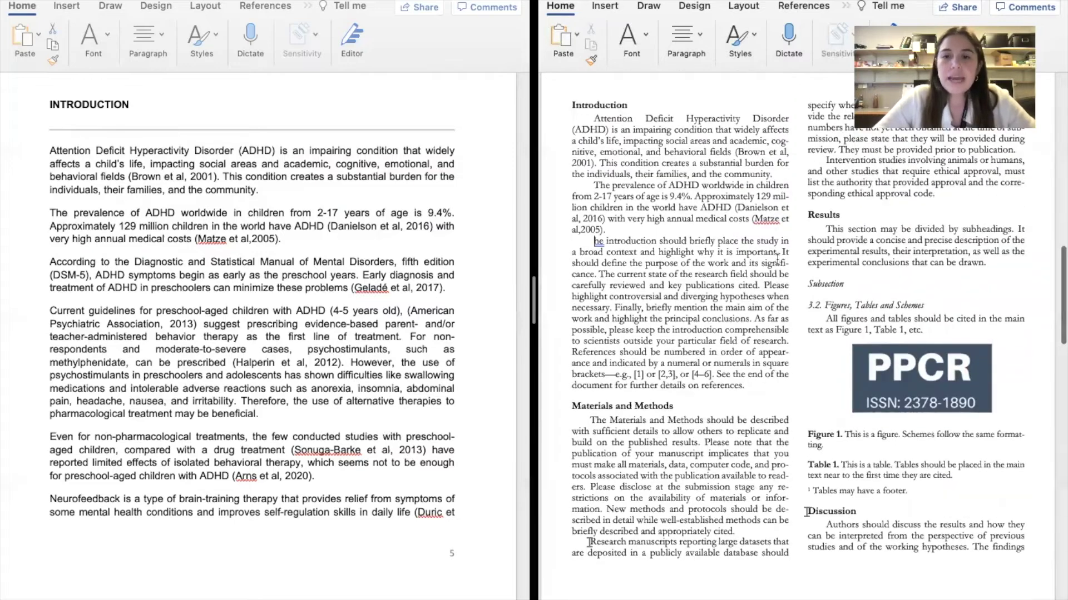
{"action": "scroll", "coordinate": [777, 259], "scroll_direction": "up", "scroll_amount": 1}
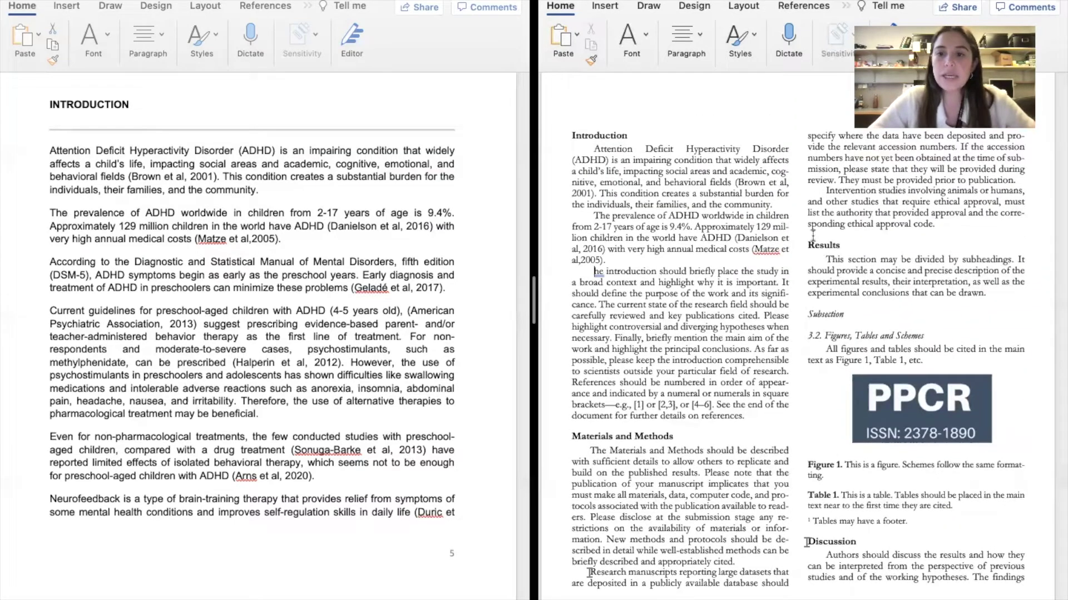
{"action": "scroll", "coordinate": [669, 398], "scroll_direction": "down", "scroll_amount": 1}
{"action": "scroll", "coordinate": [673, 390], "scroll_direction": "down", "scroll_amount": 1}
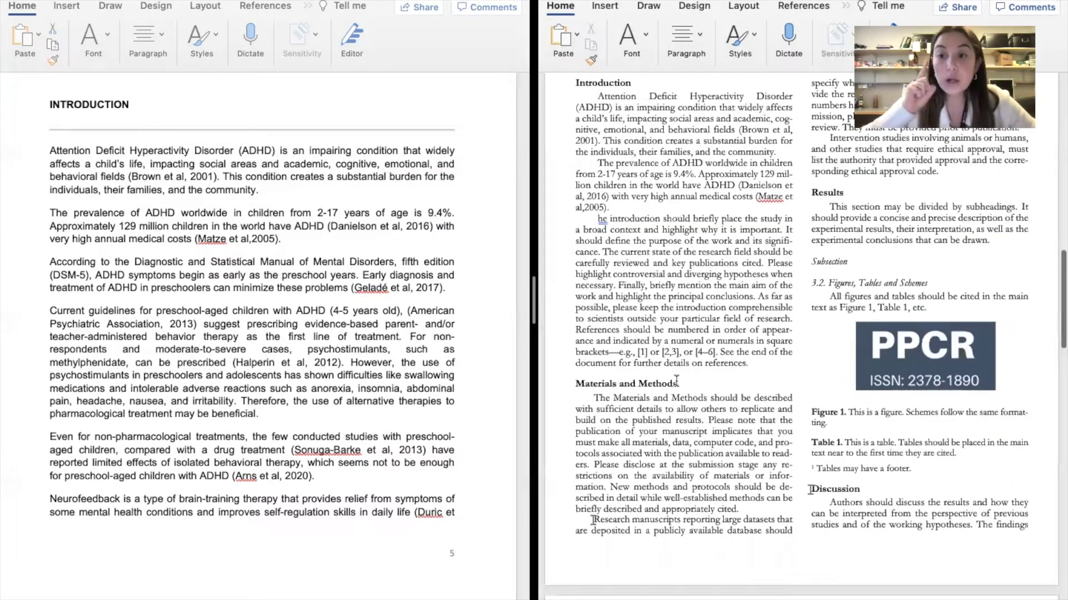
{"action": "left_click_drag", "start_coordinate": [688, 384], "coordinate": [583, 385]}
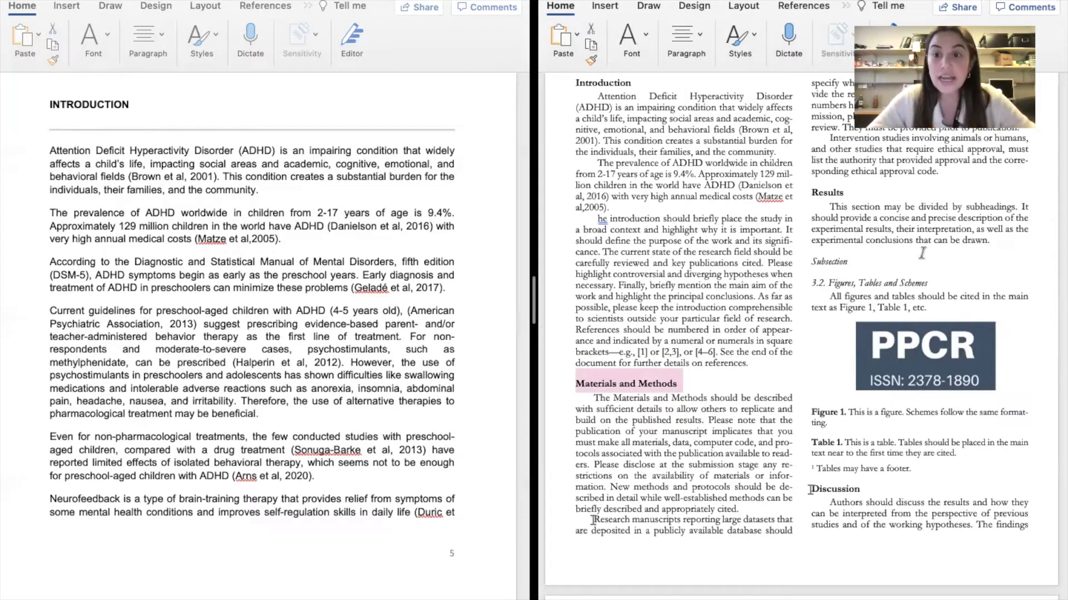
{"action": "left_click", "coordinate": [848, 262]}
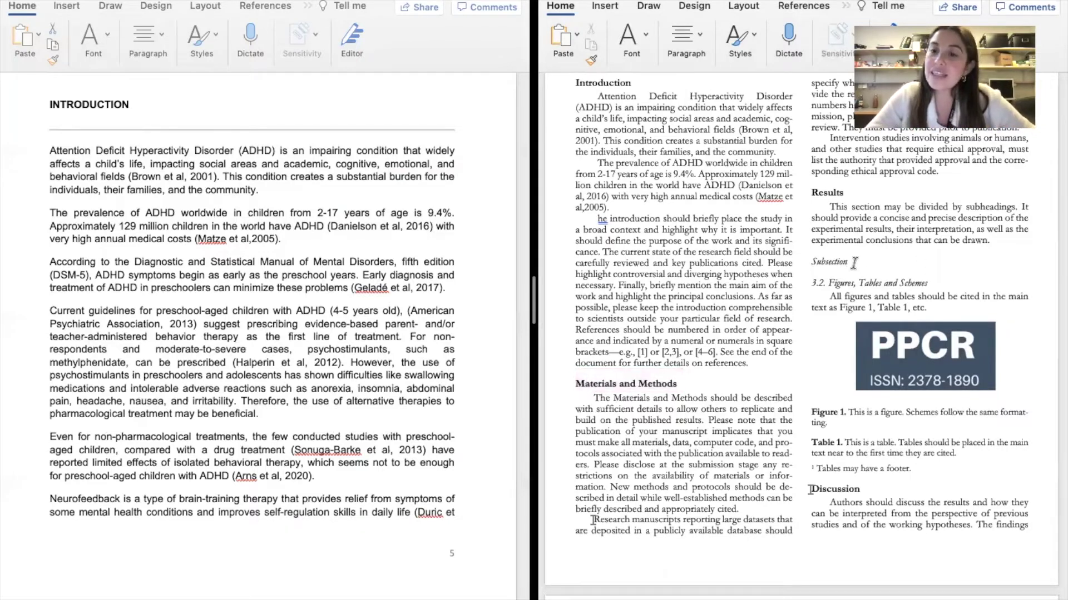
{"action": "left_click_drag", "start_coordinate": [853, 261], "coordinate": [810, 261]}
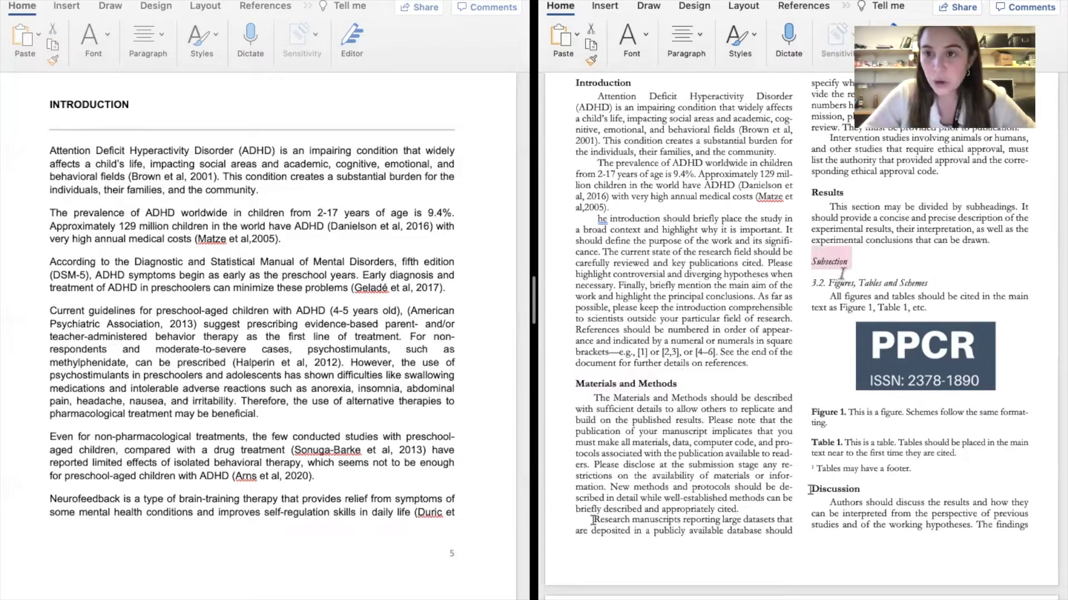
{"action": "scroll", "coordinate": [839, 246], "scroll_direction": "down", "scroll_amount": 2}
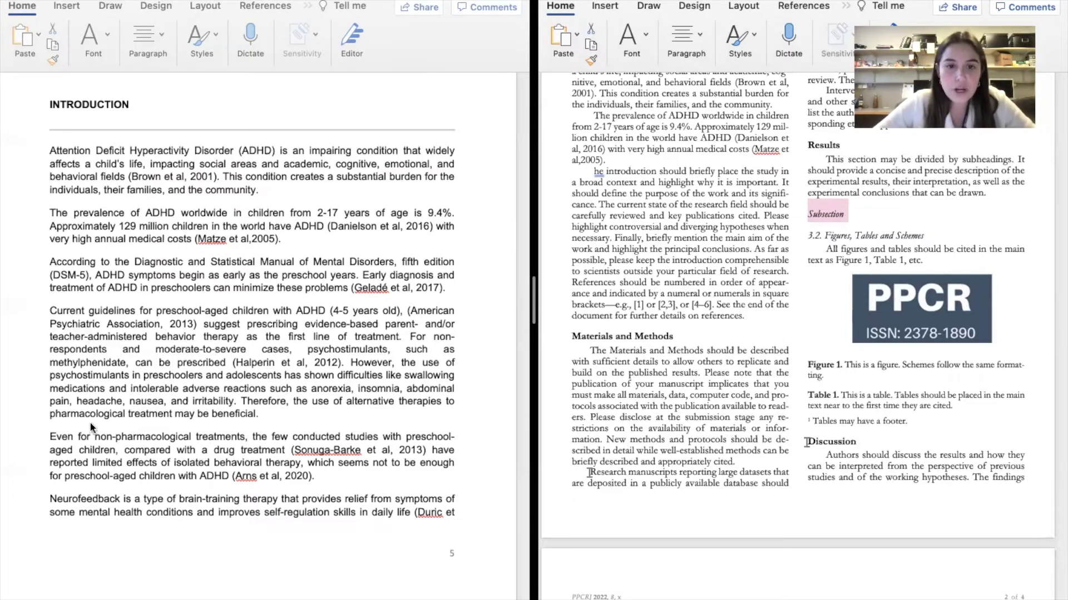
Copy the Figure 1 study diagram from the manuscript's end, paste it after the template's Introduction text and move it higher on the page
{"action": "scroll", "coordinate": [89, 421], "scroll_direction": "down", "scroll_amount": 10}
{"action": "scroll", "coordinate": [91, 427], "scroll_direction": "down", "scroll_amount": 20}
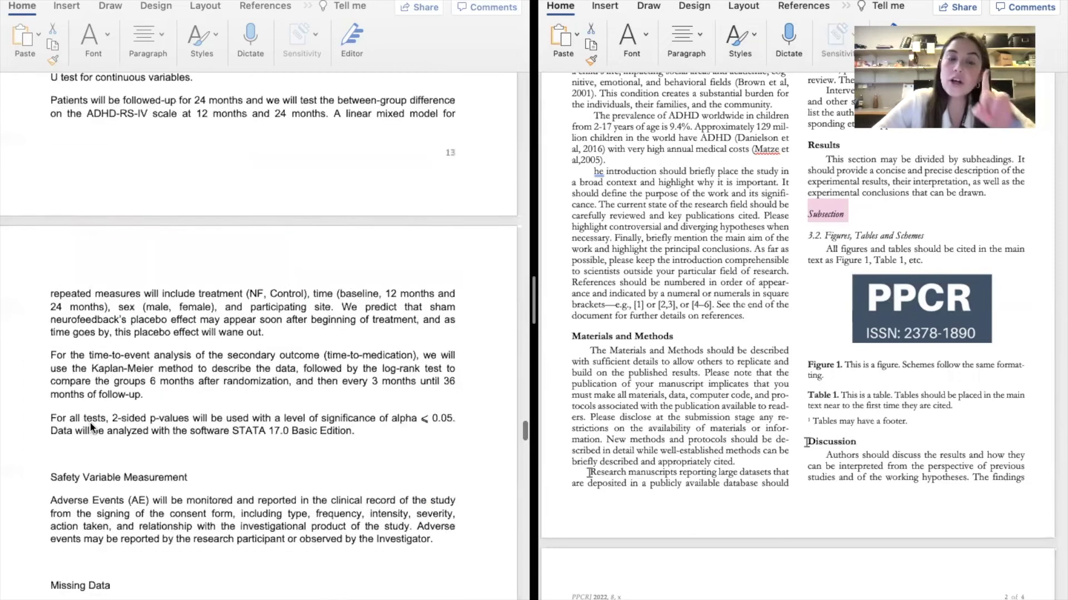
{"action": "scroll", "coordinate": [91, 427], "scroll_direction": "down", "scroll_amount": 10}
{"action": "scroll", "coordinate": [91, 428], "scroll_direction": "down", "scroll_amount": 20}
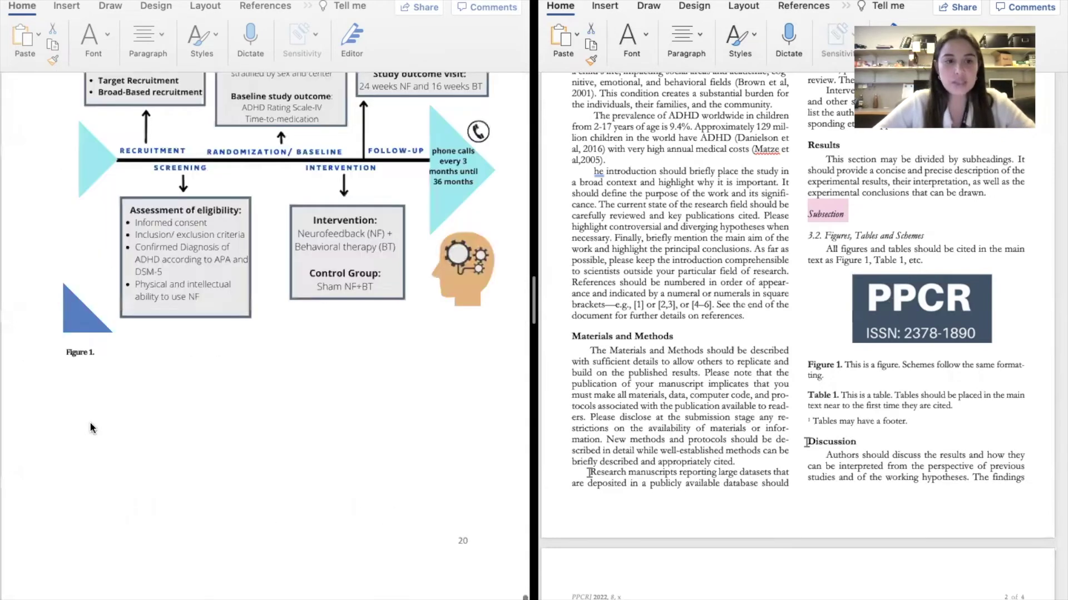
{"action": "left_click", "coordinate": [139, 238]}
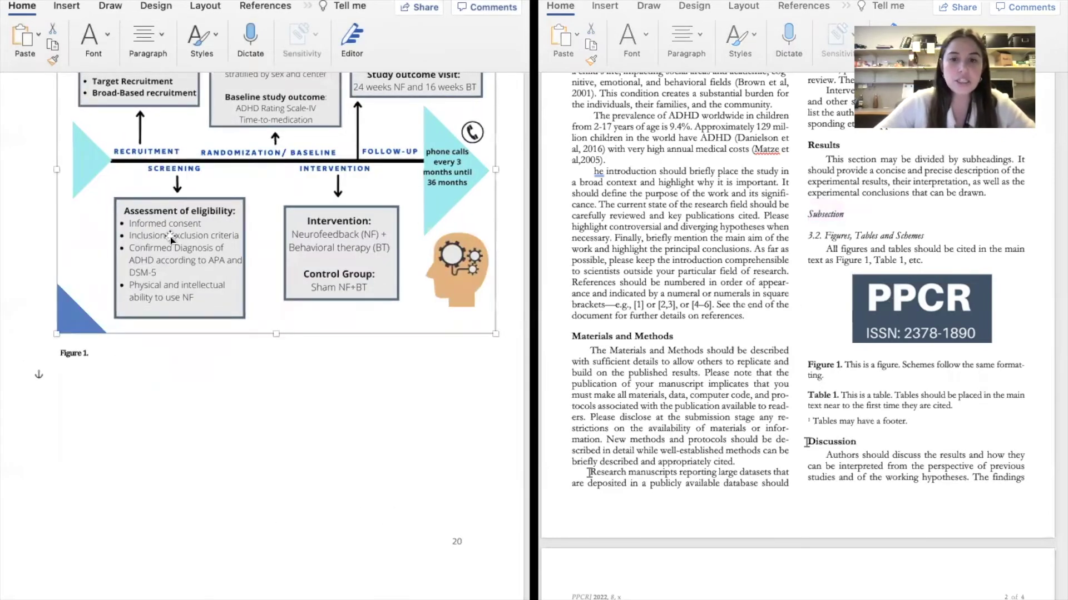
{"action": "left_click", "coordinate": [755, 315]}
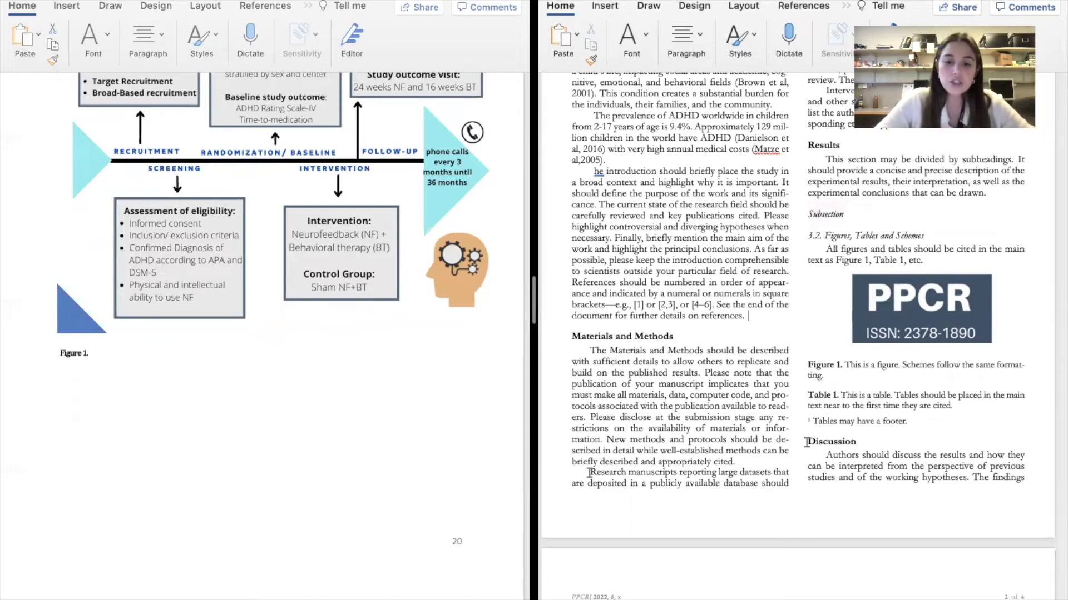
{"action": "key", "text": "cmd+v"}
{"action": "left_click_drag", "start_coordinate": [768, 402], "coordinate": [768, 259]}
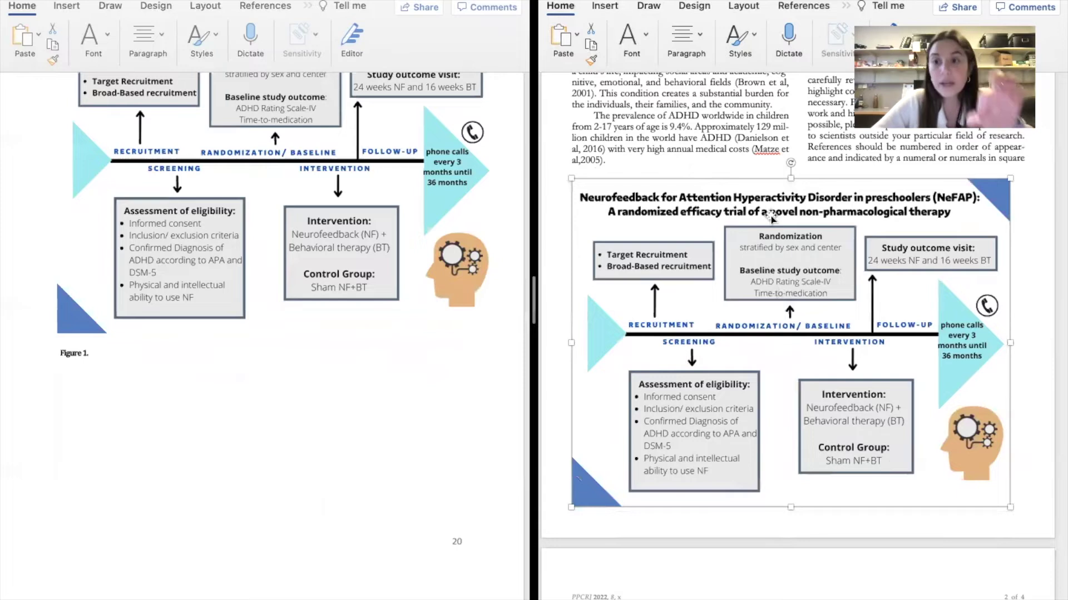